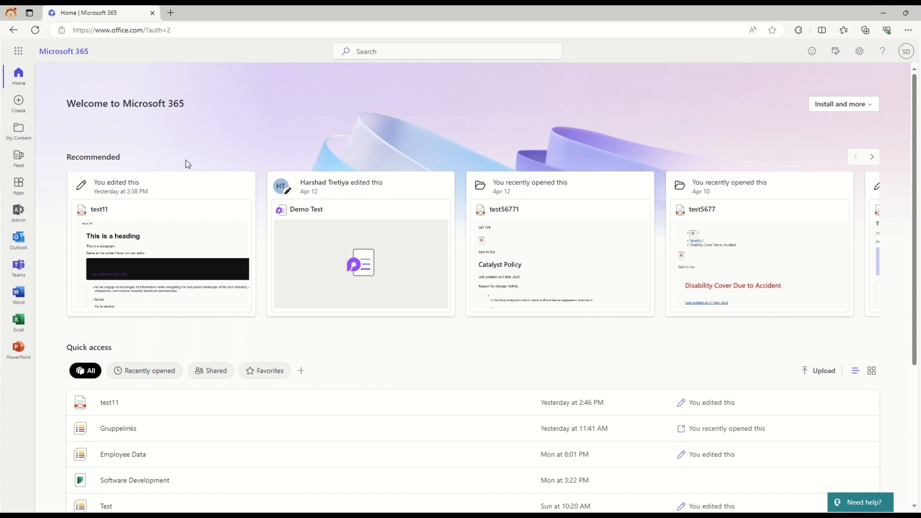
Step: Go to the Microsoft 365 admin center and open the Org settings page with the full navigation shown
{"action": "left_click", "coordinate": [26, 219]}
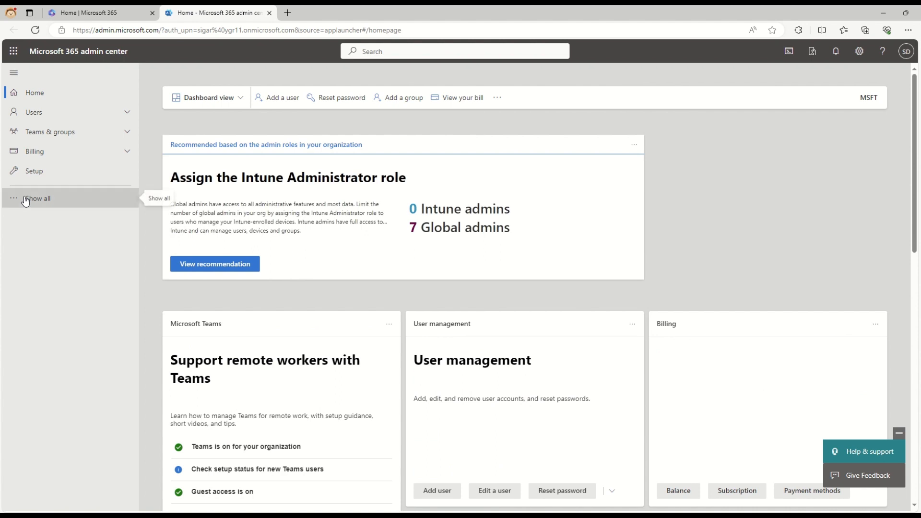
{"action": "left_click", "coordinate": [25, 198]}
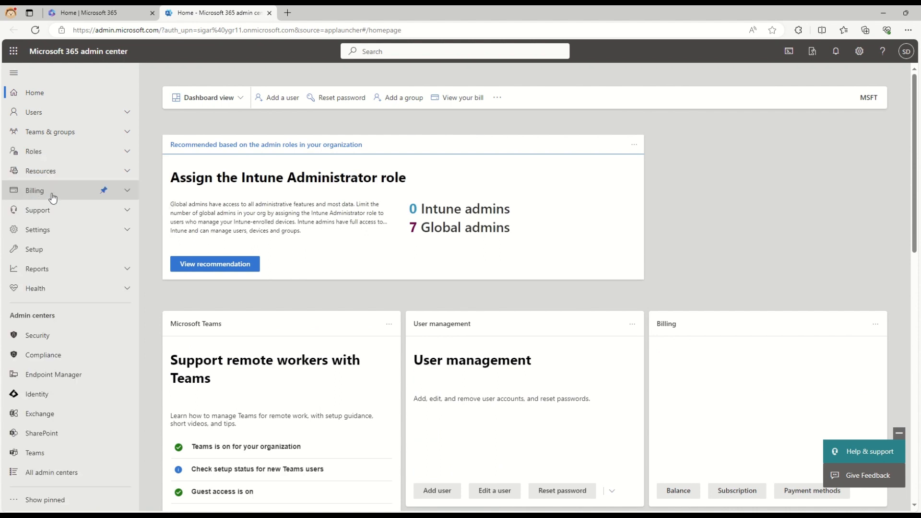
{"action": "left_click", "coordinate": [127, 231]}
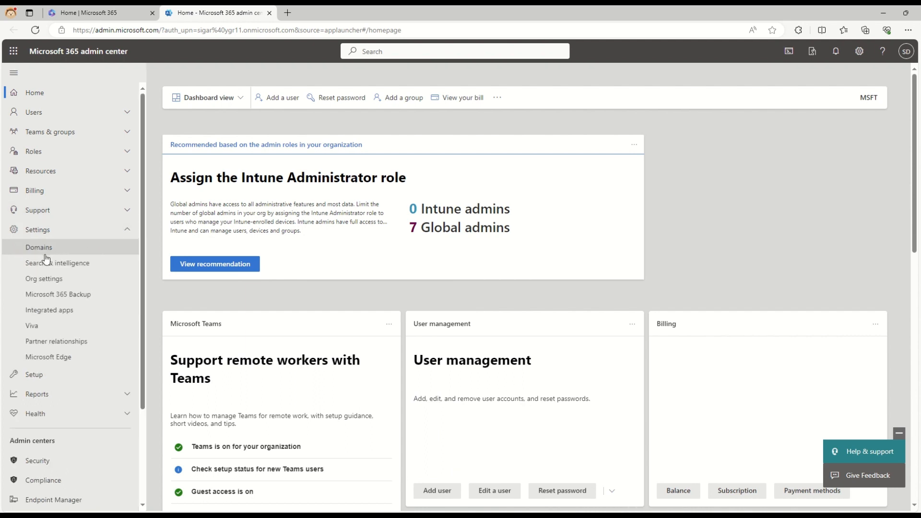
{"action": "left_click", "coordinate": [46, 281]}
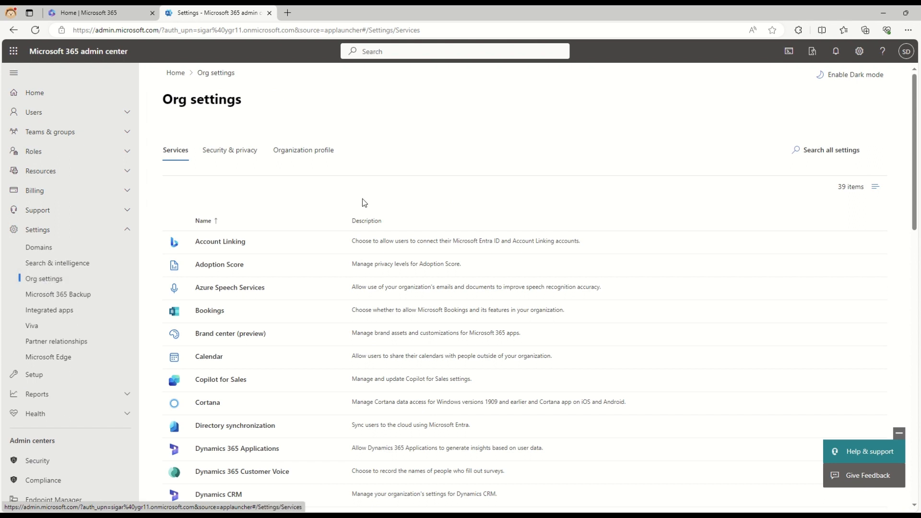
Step: Search all org settings for "Bran" and open the Brand center (preview) setting
{"action": "left_click", "coordinate": [823, 157]}
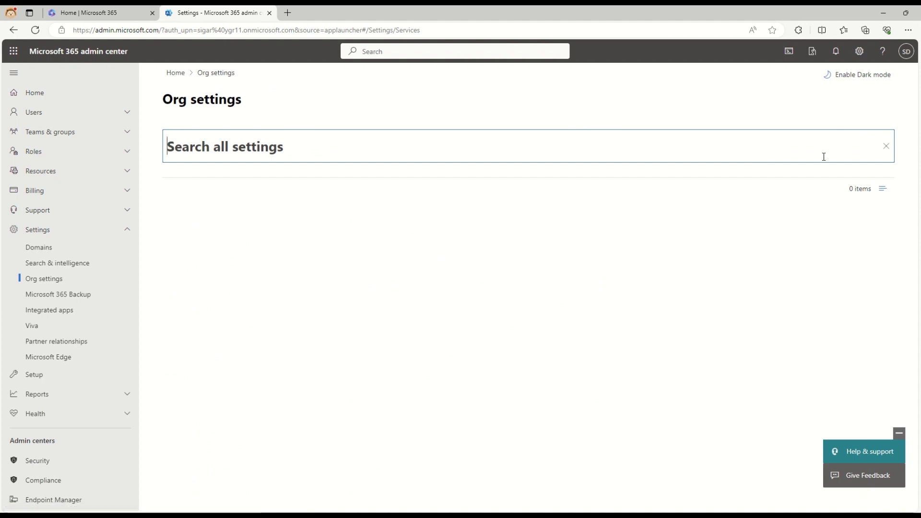
{"action": "type", "text": "Bran"}
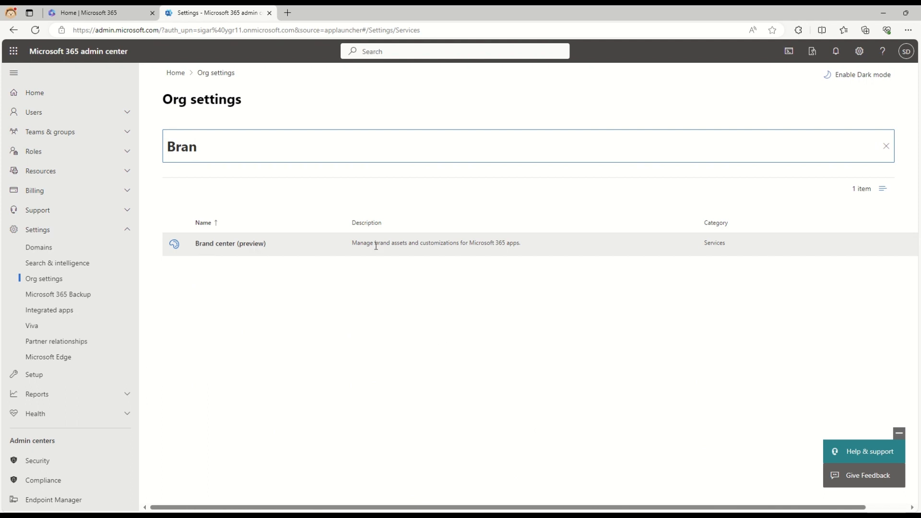
{"action": "left_click_drag", "start_coordinate": [351, 243], "coordinate": [515, 245]}
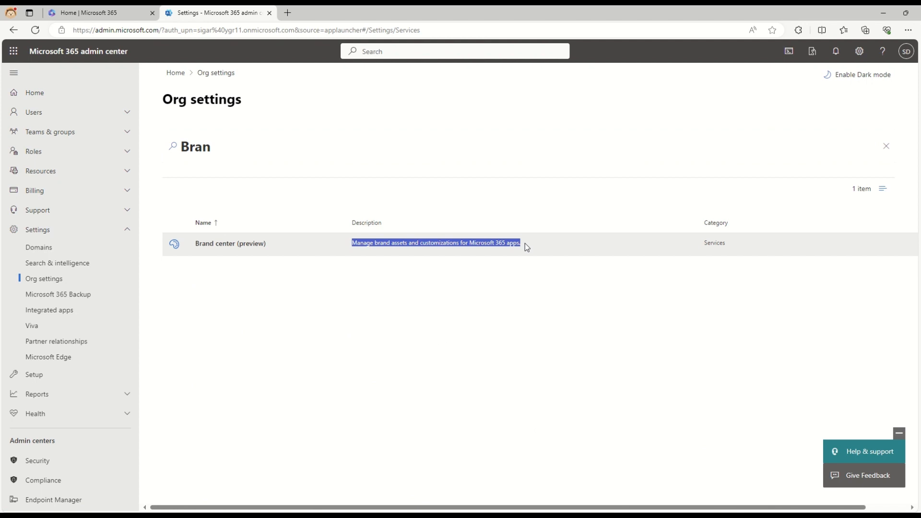
{"action": "left_click", "coordinate": [525, 244]}
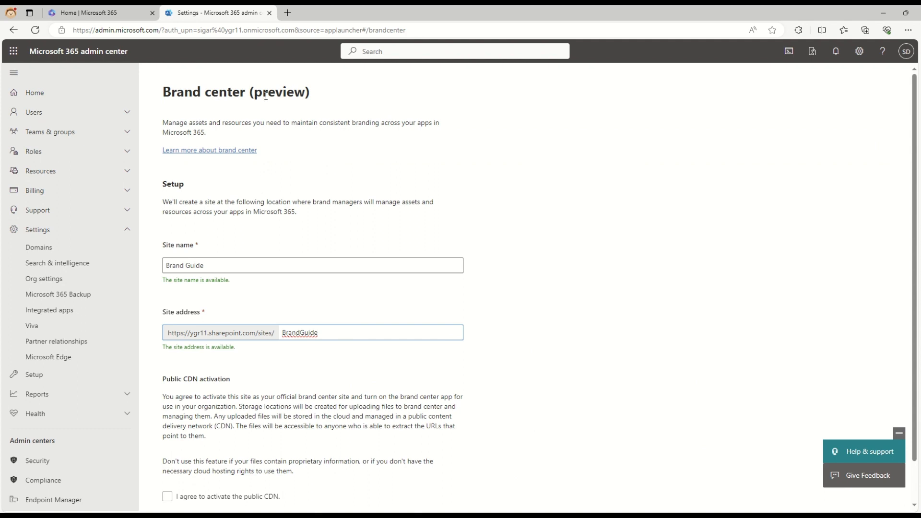
Step: Examine the Brand center setup page, including the site name, site address and public CDN activation terms
{"action": "left_click_drag", "start_coordinate": [254, 96], "coordinate": [313, 96]}
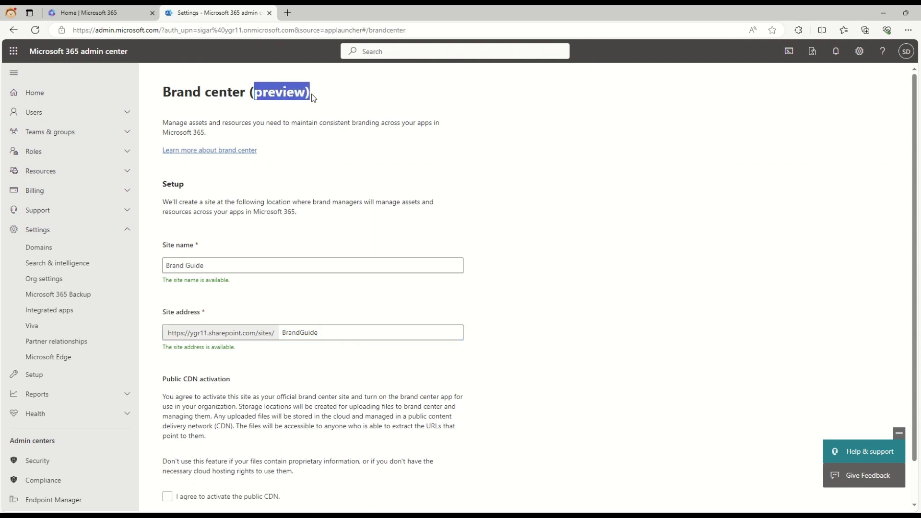
{"action": "left_click", "coordinate": [676, 173]}
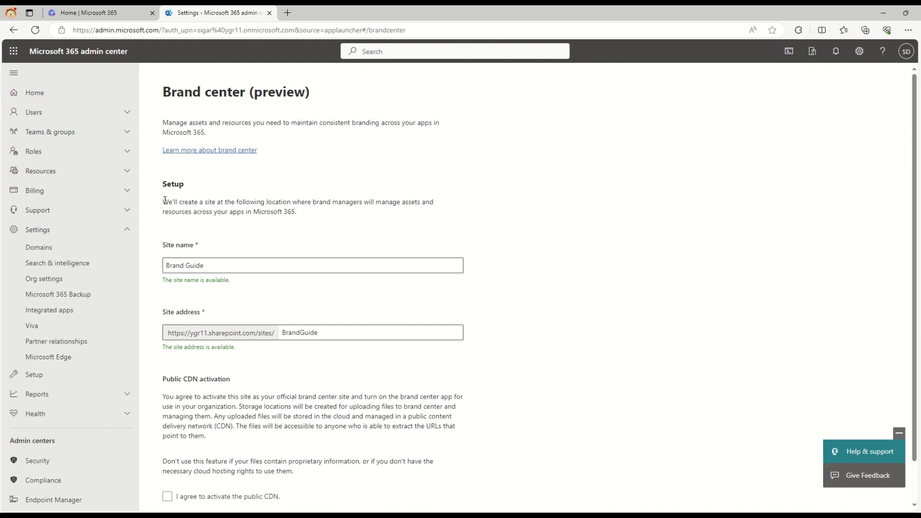
{"action": "left_click_drag", "start_coordinate": [163, 201], "coordinate": [387, 215]}
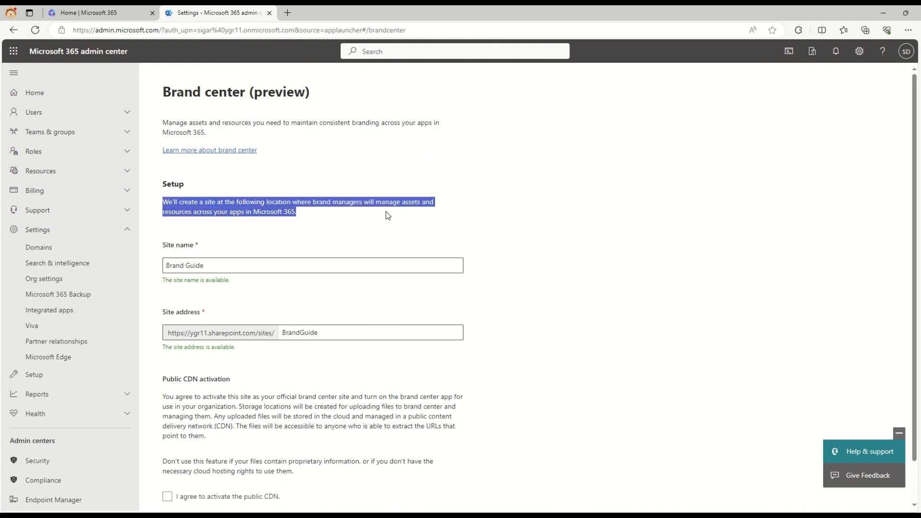
{"action": "left_click", "coordinate": [279, 232]}
{"action": "left_click_drag", "start_coordinate": [185, 247], "coordinate": [194, 247]}
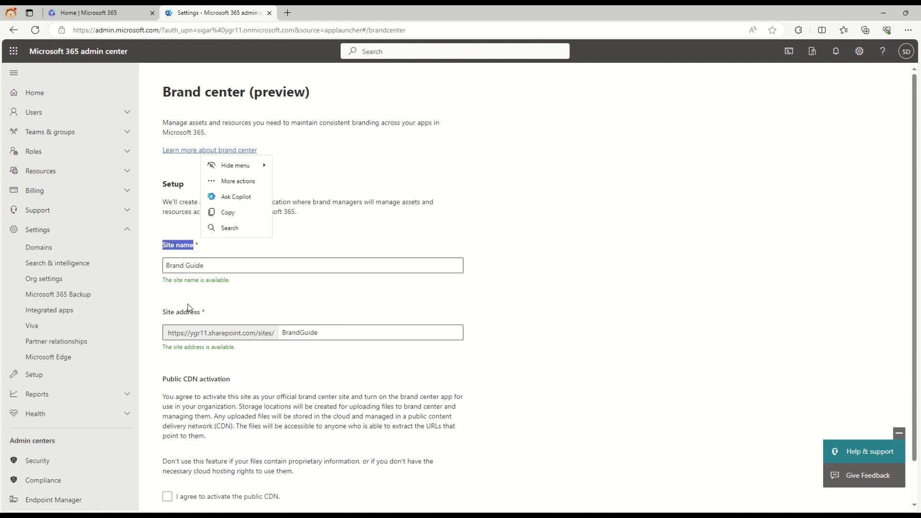
{"action": "left_click_drag", "start_coordinate": [166, 314], "coordinate": [202, 316]}
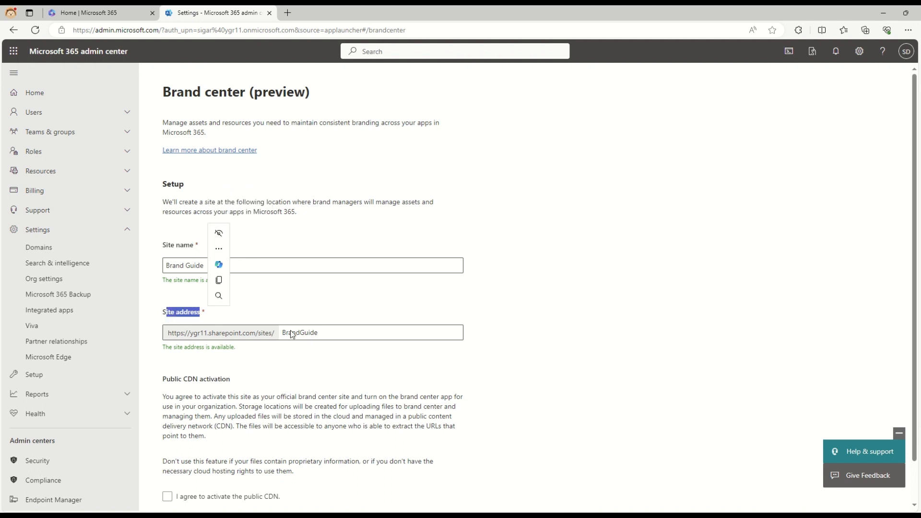
{"action": "double_click", "coordinate": [307, 334]}
{"action": "left_click", "coordinate": [628, 263]}
{"action": "scroll", "coordinate": [629, 267], "scroll_direction": "down", "scroll_amount": 1}
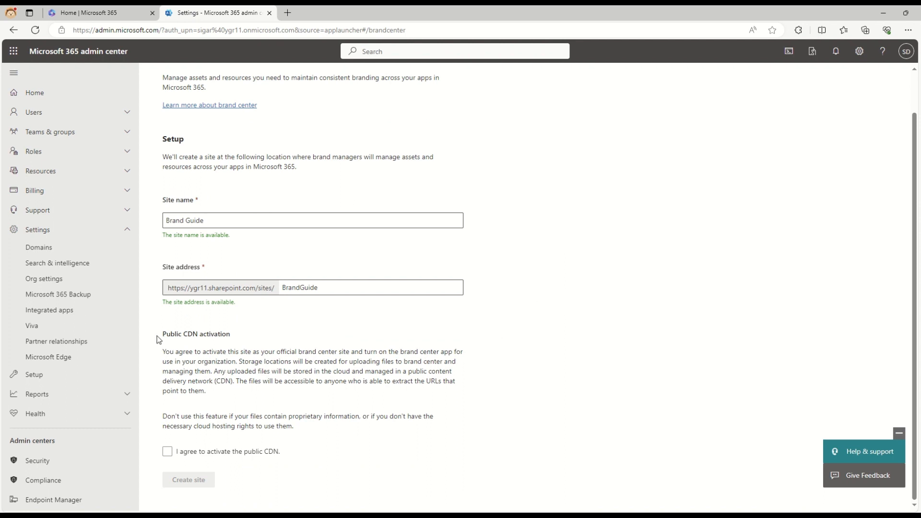
{"action": "left_click_drag", "start_coordinate": [163, 336], "coordinate": [232, 338]}
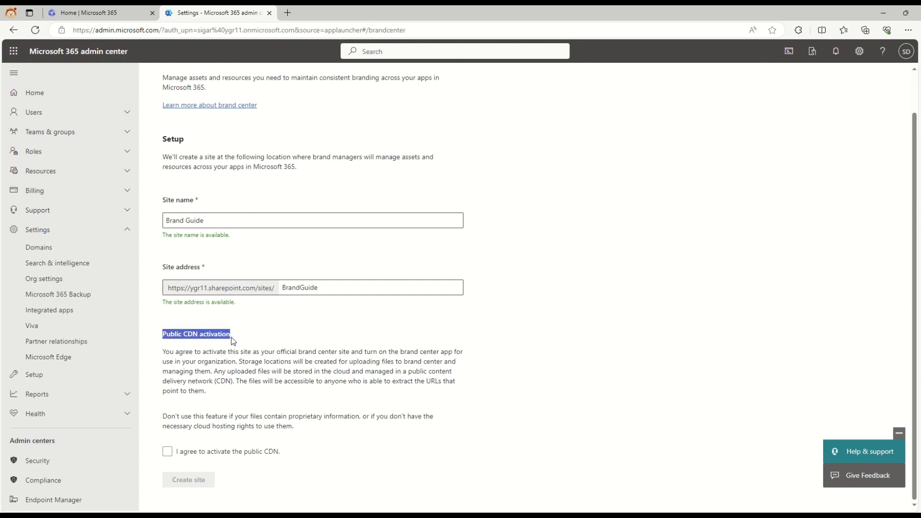
{"action": "left_click", "coordinate": [370, 357]}
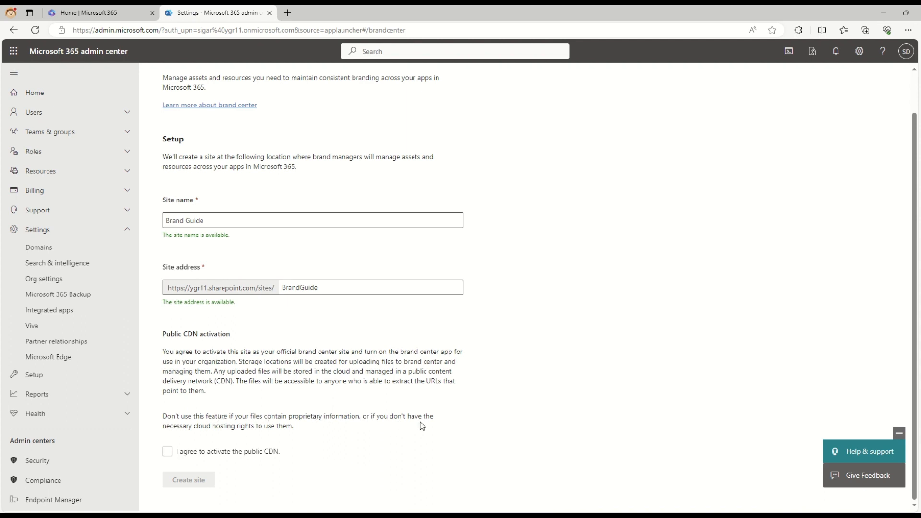
{"action": "left_click_drag", "start_coordinate": [254, 425], "coordinate": [397, 431]}
{"action": "left_click", "coordinate": [398, 431]}
Step: Agree to activate the public CDN and create the Brand Guide site
{"action": "left_click", "coordinate": [207, 453]}
{"action": "left_click", "coordinate": [214, 455]}
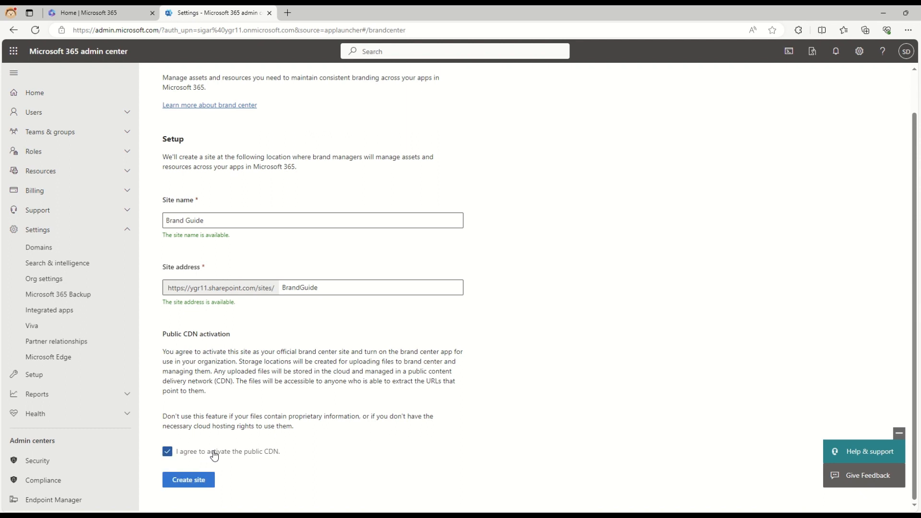
{"action": "left_click", "coordinate": [206, 480]}
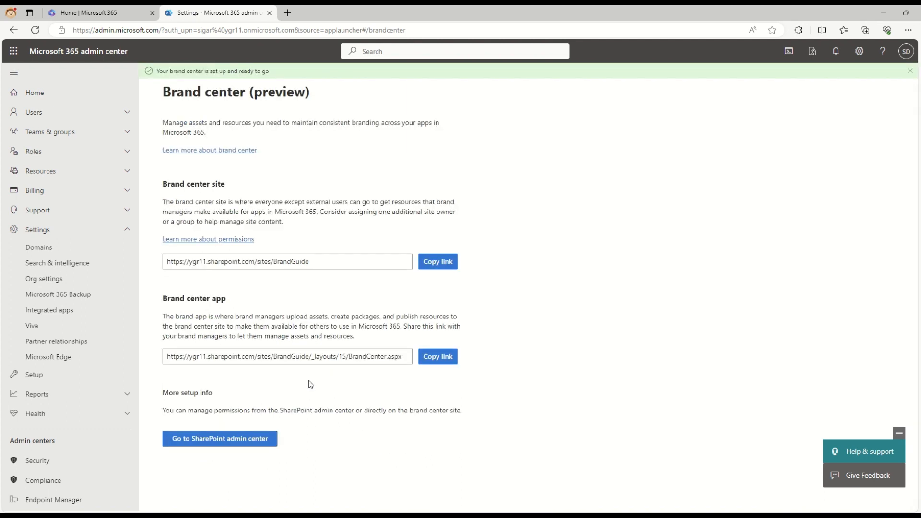
Step: Copy the brand center site link and paste it into a new Notepad document
{"action": "left_click", "coordinate": [435, 265]}
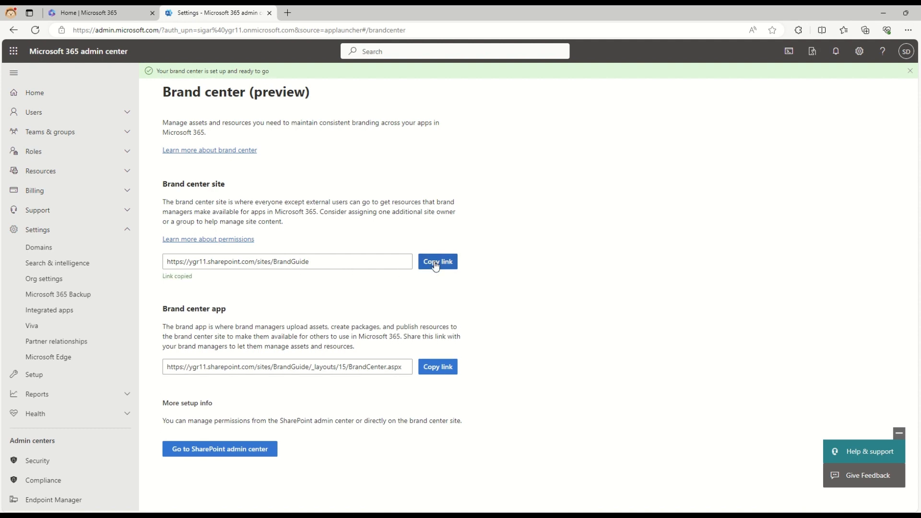
{"action": "key", "text": "super"}
{"action": "type", "text": "b"}
{"action": "key", "text": "BackSpace"}
{"action": "type", "text": "note"}
{"action": "key", "text": "Return"}
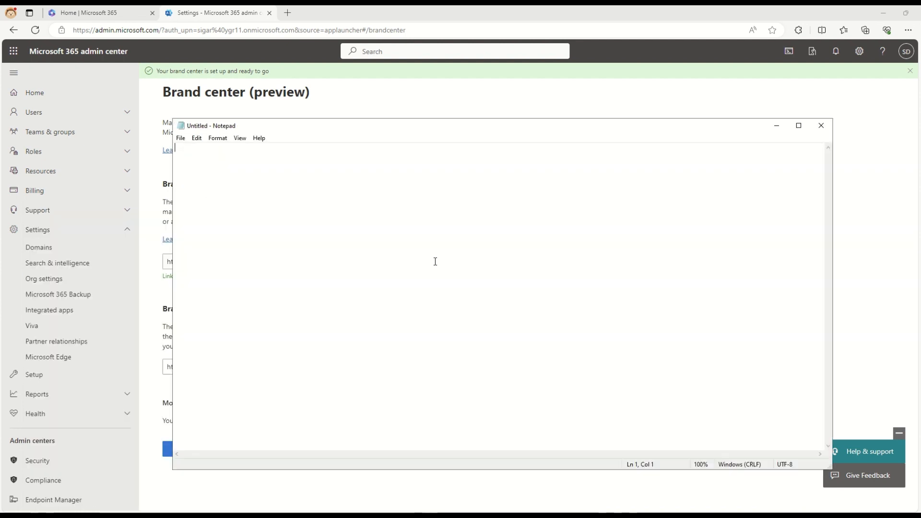
{"action": "key", "text": "ctrl+v"}
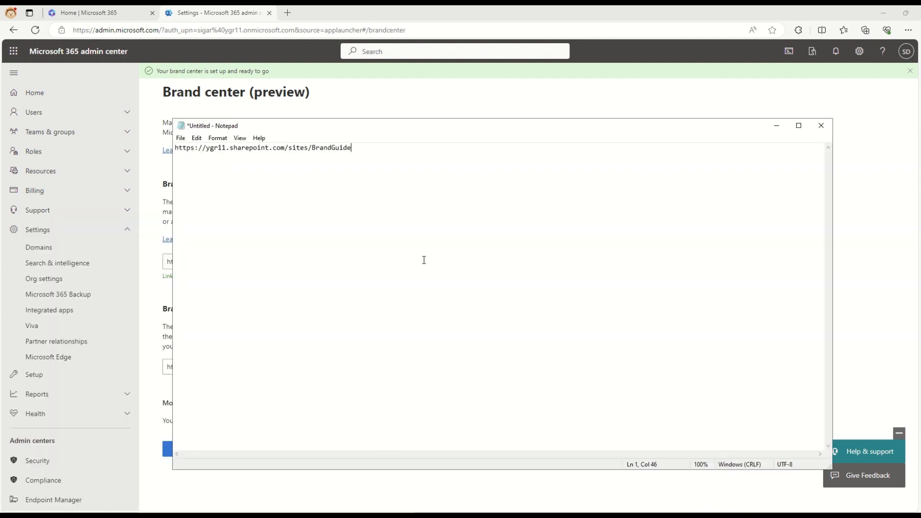
Step: Copy the brand center app link from the admin center and paste it two lines below the site link in Notepad
{"action": "left_click", "coordinate": [389, 106]}
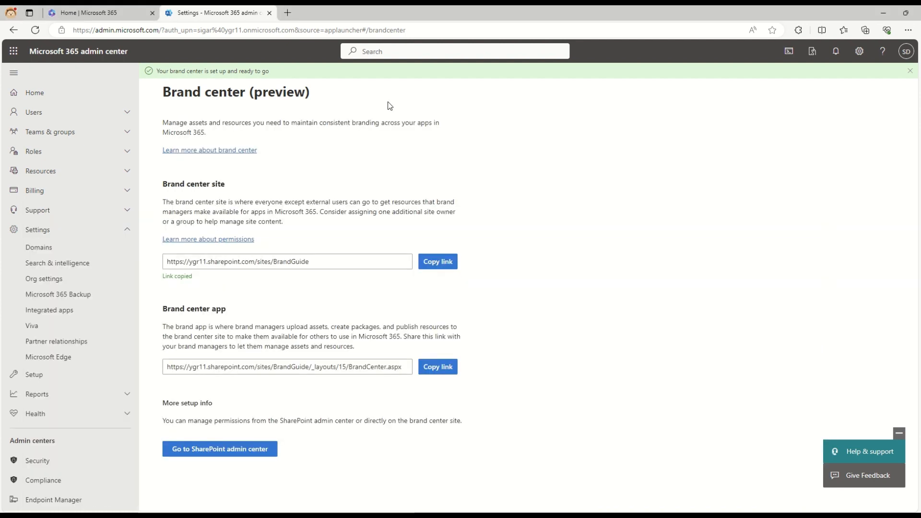
{"action": "left_click", "coordinate": [450, 368]}
{"action": "key", "text": "alt+Tab"}
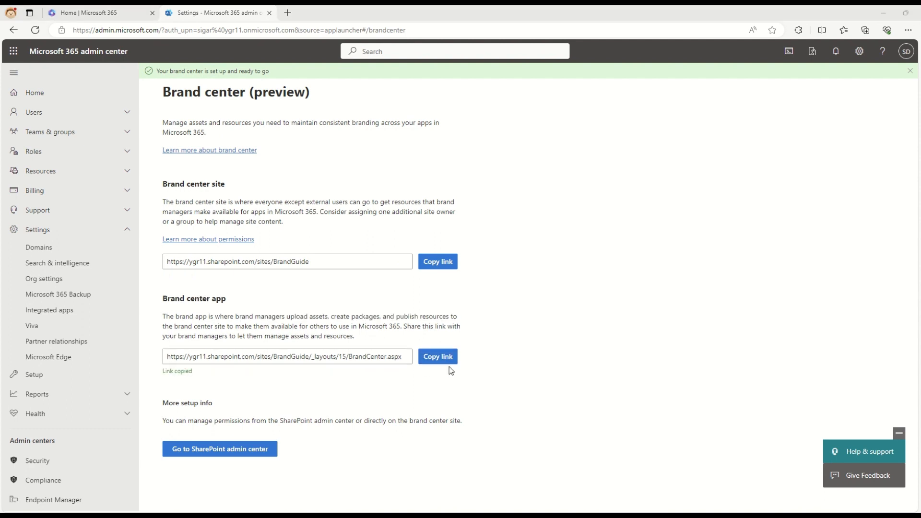
{"action": "key", "text": "Return"}
{"action": "key", "text": "Return"}
{"action": "key", "text": "ctrl+v"}
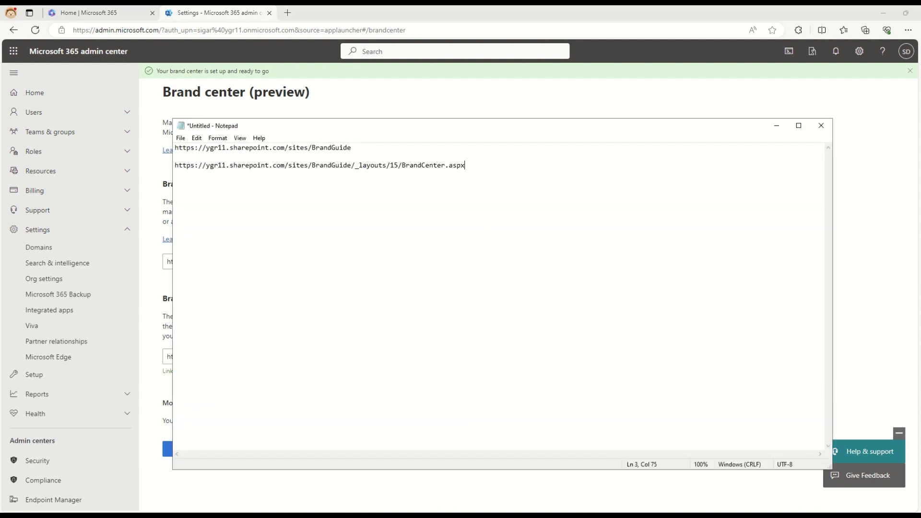
Step: Open the copied brand center app link in a new browser tab
{"action": "key", "text": "shift+Home"}
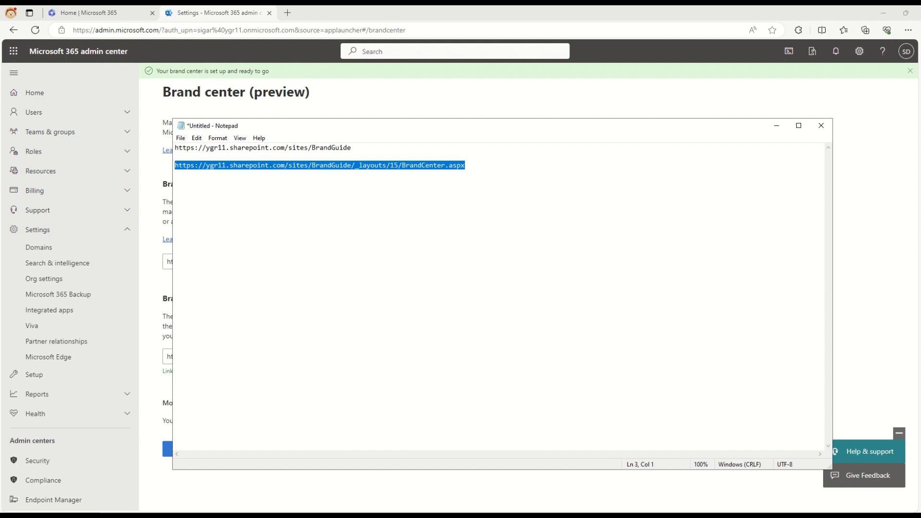
{"action": "left_click", "coordinate": [288, 13]}
{"action": "key", "text": "ctrl+v"}
{"action": "key", "text": "Return"}
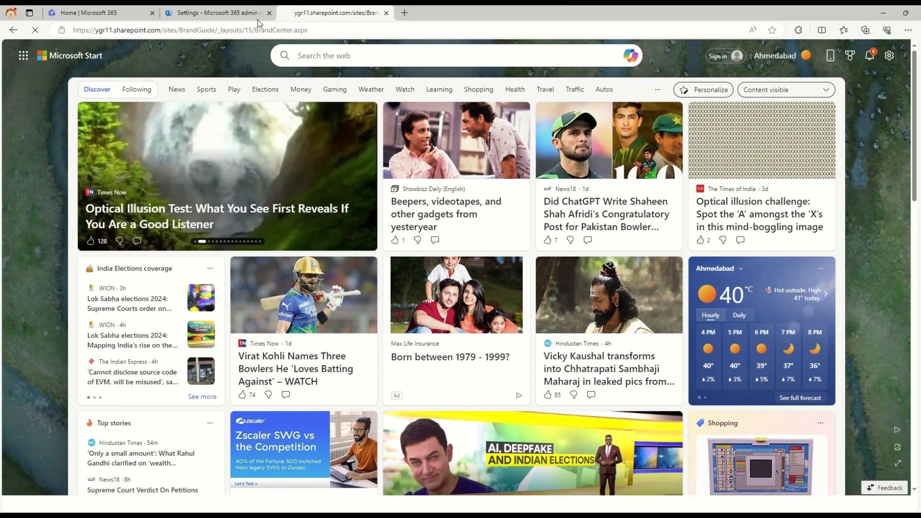
{"action": "mouse_move", "coordinate": [404, 33]}
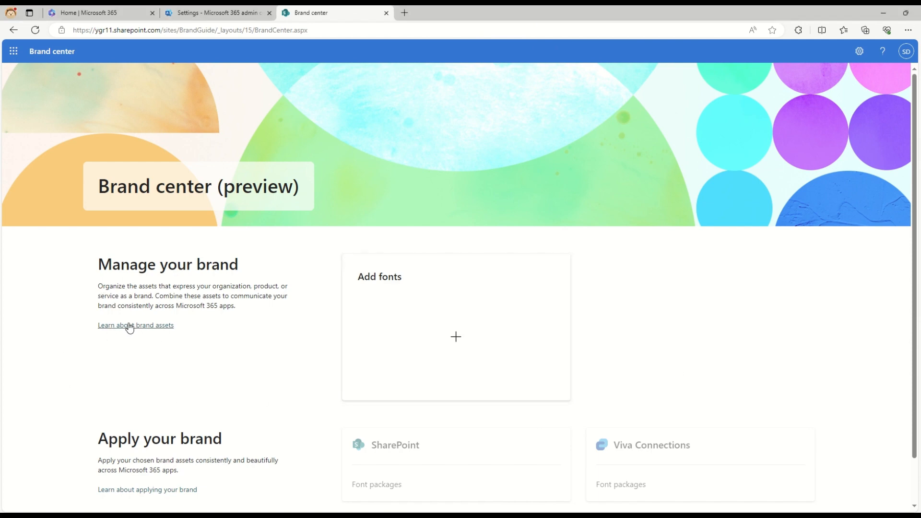
Step: Open the article about brand assets and read through its SharePoint site branding guidance, from the introduction to the closing resources
{"action": "left_click", "coordinate": [143, 329]}
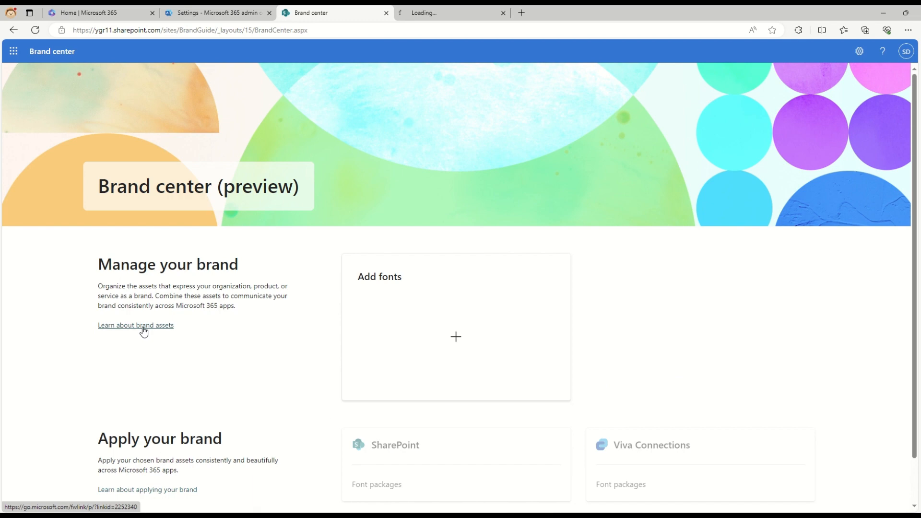
{"action": "left_click", "coordinate": [461, 12]}
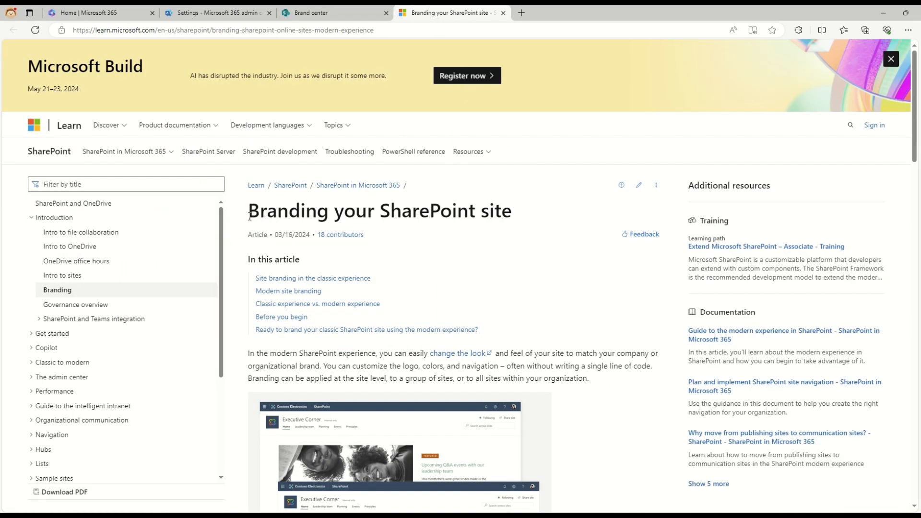
{"action": "left_click_drag", "start_coordinate": [248, 211], "coordinate": [528, 209]}
{"action": "left_click", "coordinate": [499, 300]}
{"action": "scroll", "coordinate": [499, 300], "scroll_direction": "down", "scroll_amount": 4}
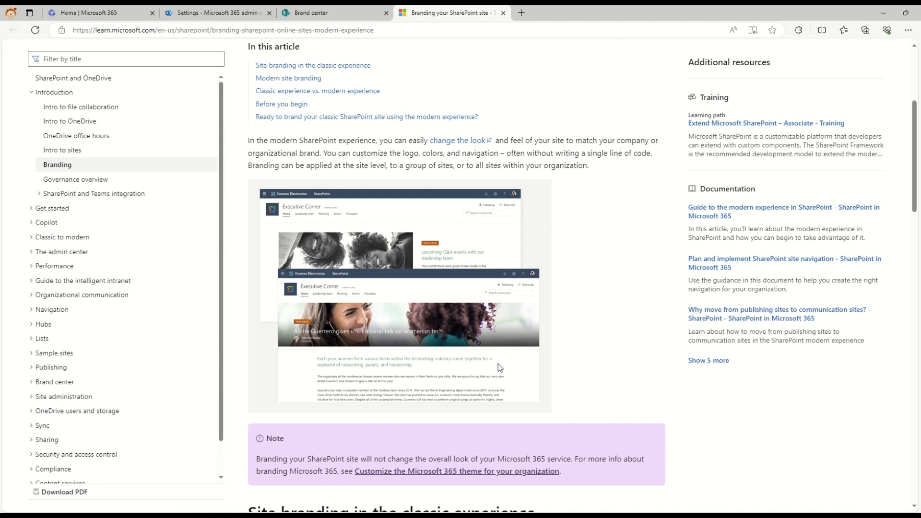
{"action": "scroll", "coordinate": [498, 363], "scroll_direction": "down", "scroll_amount": 4}
{"action": "scroll", "coordinate": [499, 364], "scroll_direction": "down", "scroll_amount": 3}
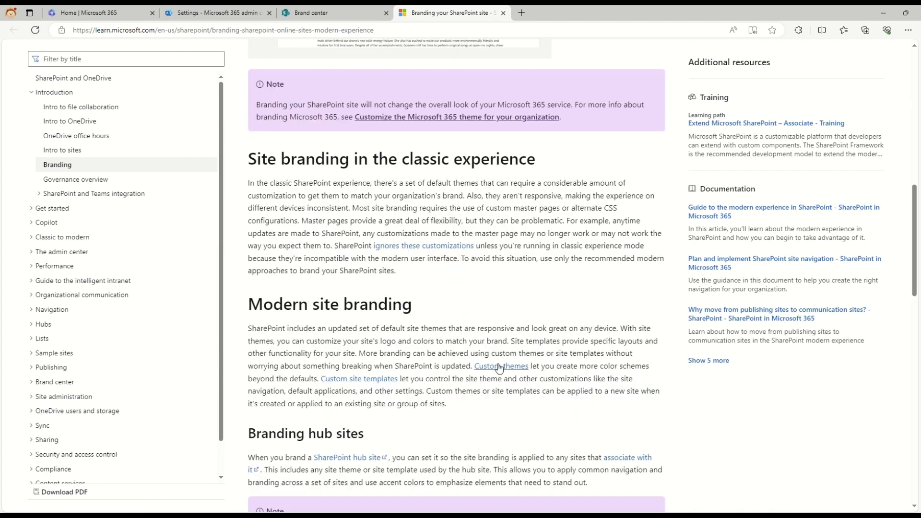
{"action": "scroll", "coordinate": [499, 367], "scroll_direction": "down", "scroll_amount": 1}
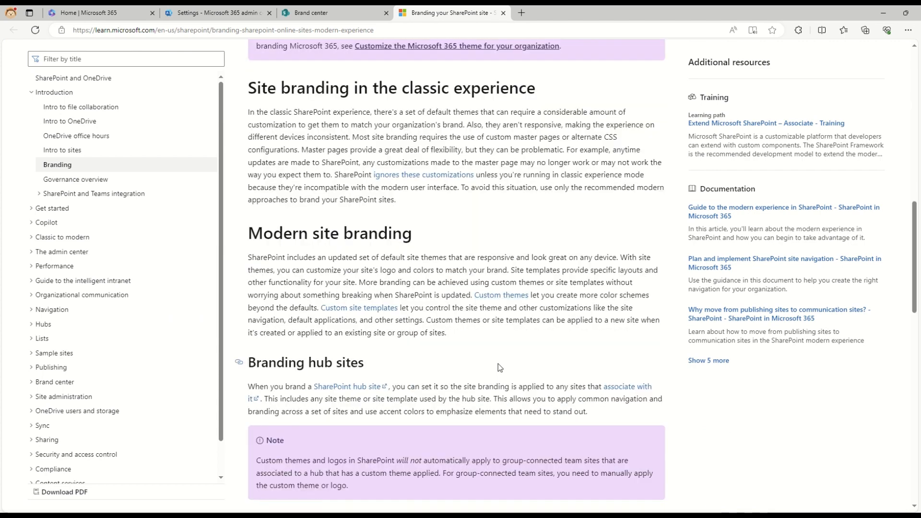
{"action": "scroll", "coordinate": [498, 364], "scroll_direction": "down", "scroll_amount": 4}
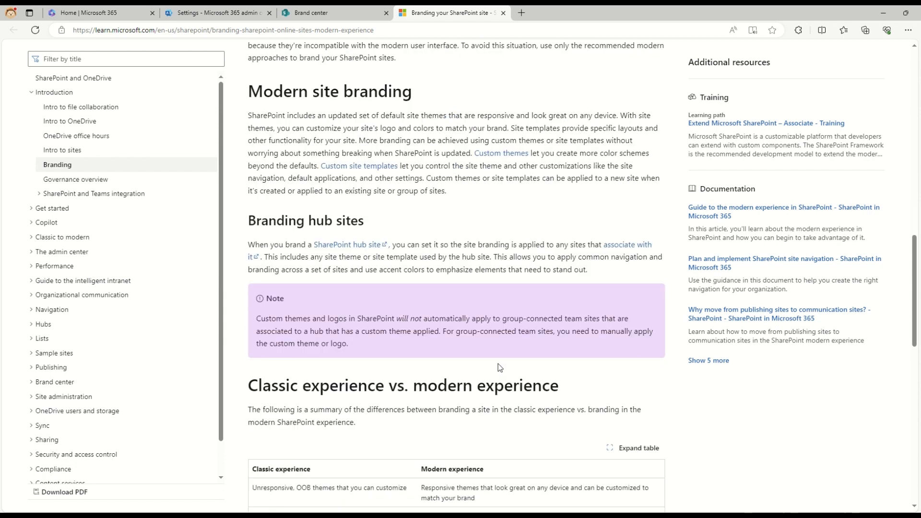
{"action": "scroll", "coordinate": [498, 364], "scroll_direction": "down", "scroll_amount": 2}
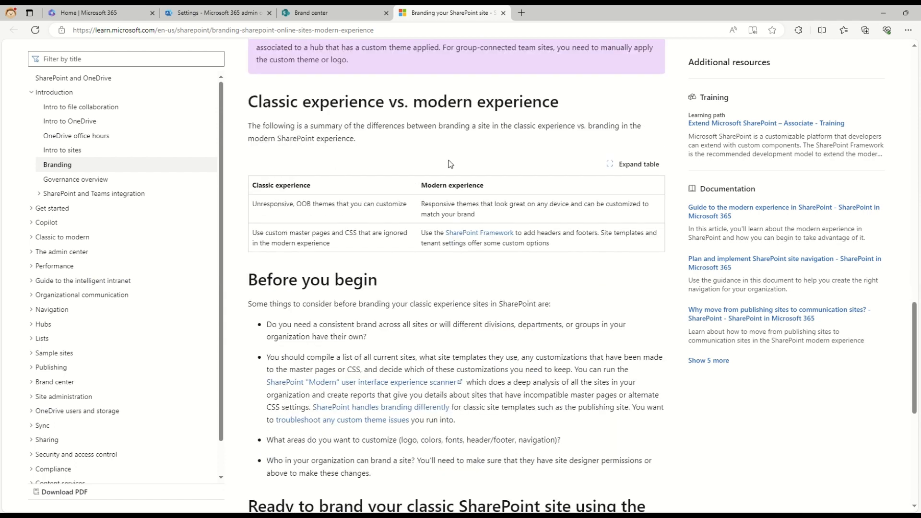
{"action": "scroll", "coordinate": [458, 374], "scroll_direction": "down", "scroll_amount": 4}
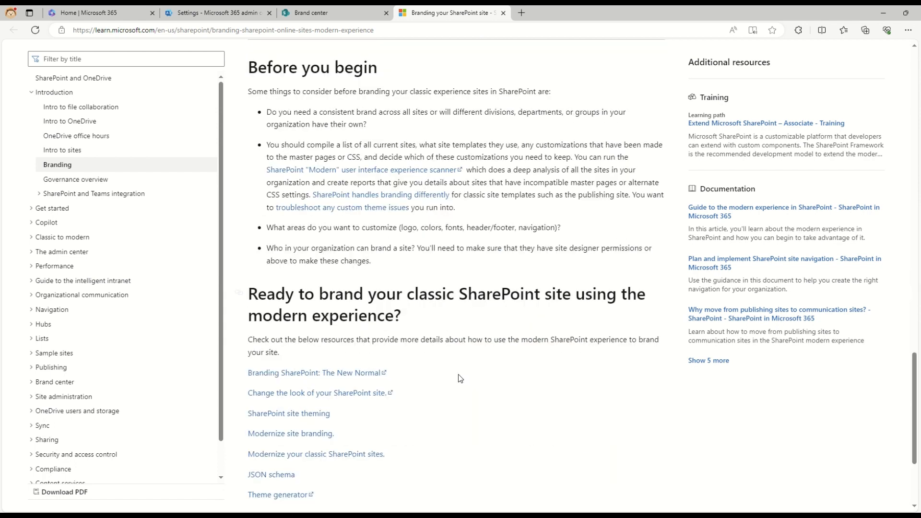
Step: Return to the Brand center app, open its brand fonts library, and read the upload introduction and licensing considerations
{"action": "left_click", "coordinate": [336, 12]}
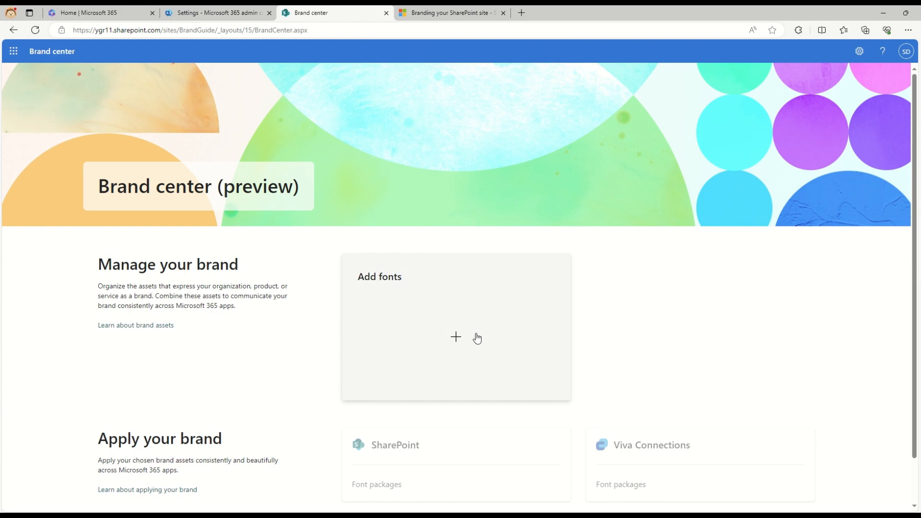
{"action": "left_click", "coordinate": [458, 340]}
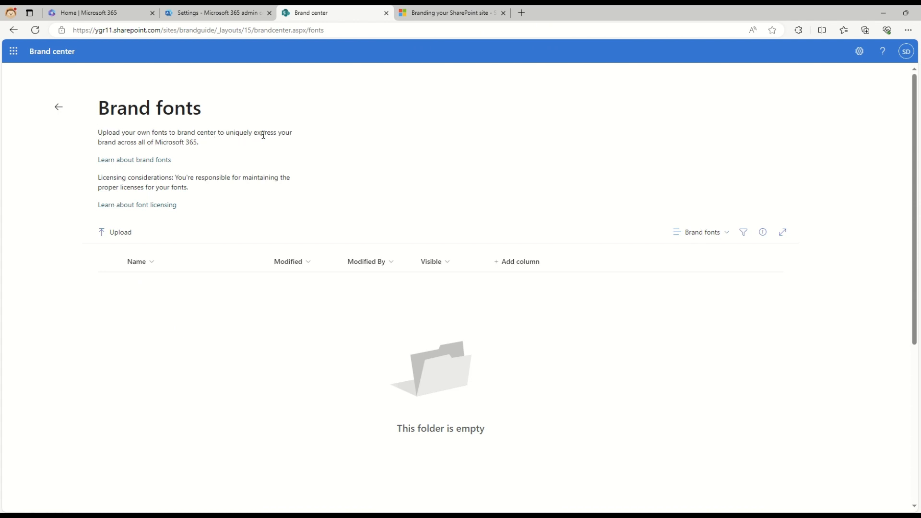
{"action": "left_click_drag", "start_coordinate": [297, 133], "coordinate": [97, 131]}
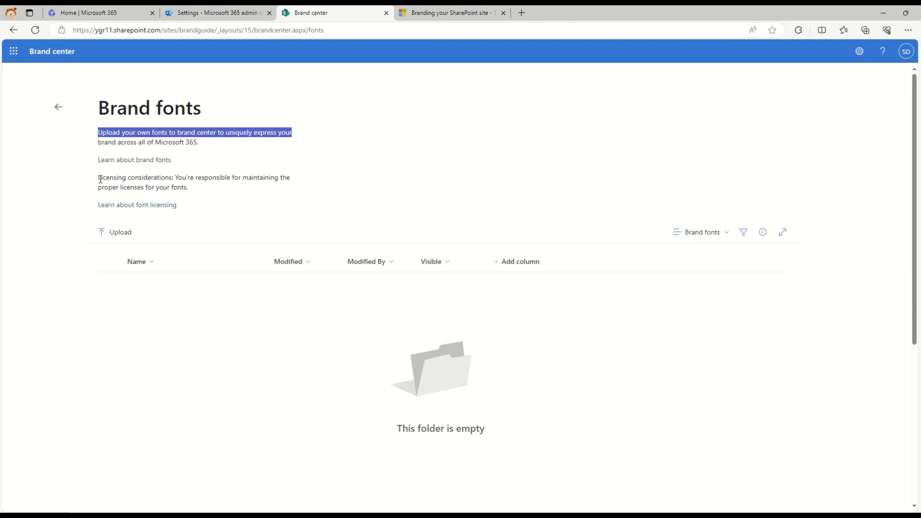
{"action": "left_click_drag", "start_coordinate": [98, 178], "coordinate": [304, 191]}
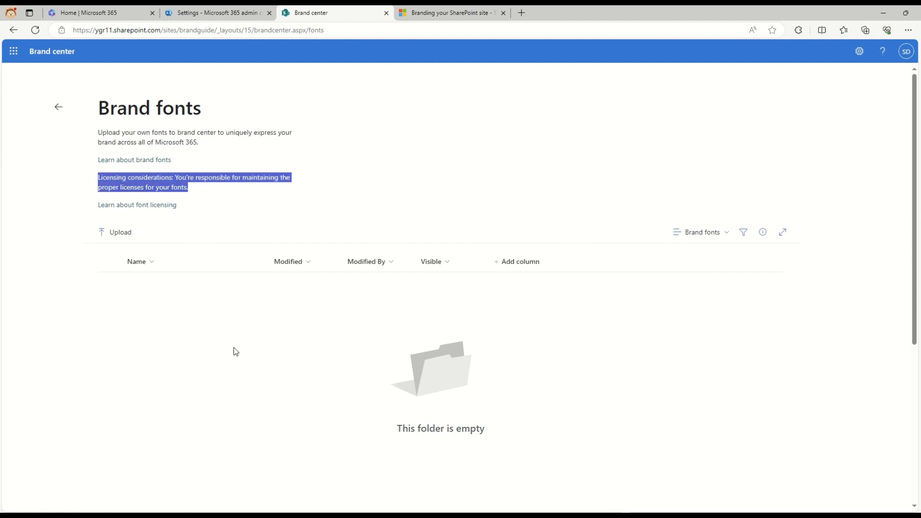
Step: Open the article about font licensing and read its custom brand fonts section on fonts not supplied by Microsoft
{"action": "left_click", "coordinate": [142, 205]}
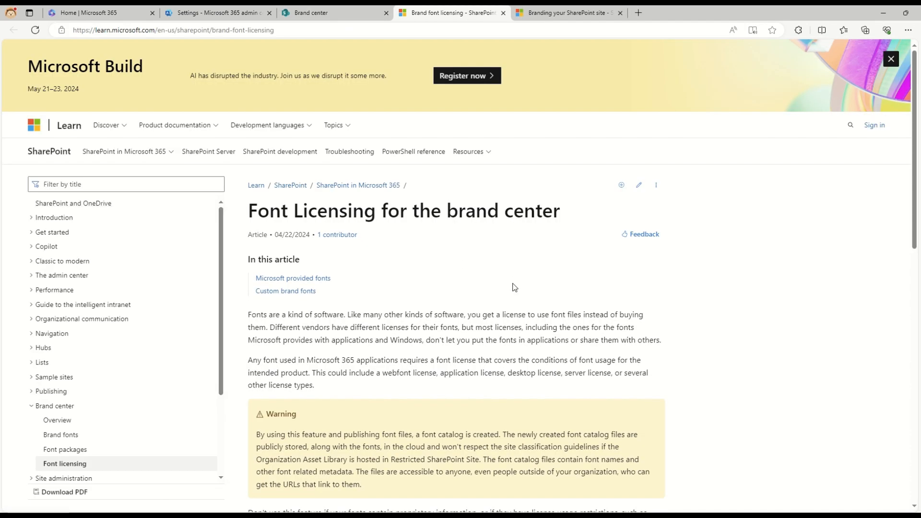
{"action": "scroll", "coordinate": [514, 287], "scroll_direction": "down", "scroll_amount": 15}
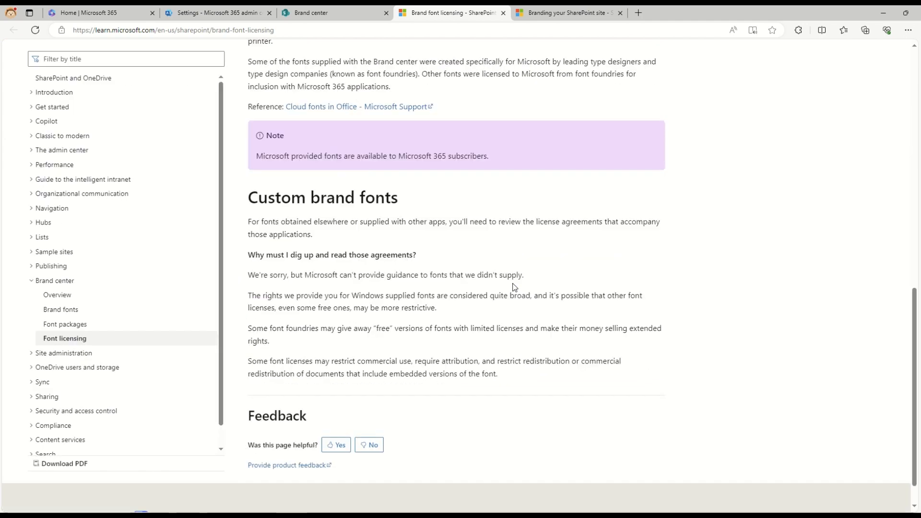
{"action": "scroll", "coordinate": [514, 287], "scroll_direction": "down", "scroll_amount": 1}
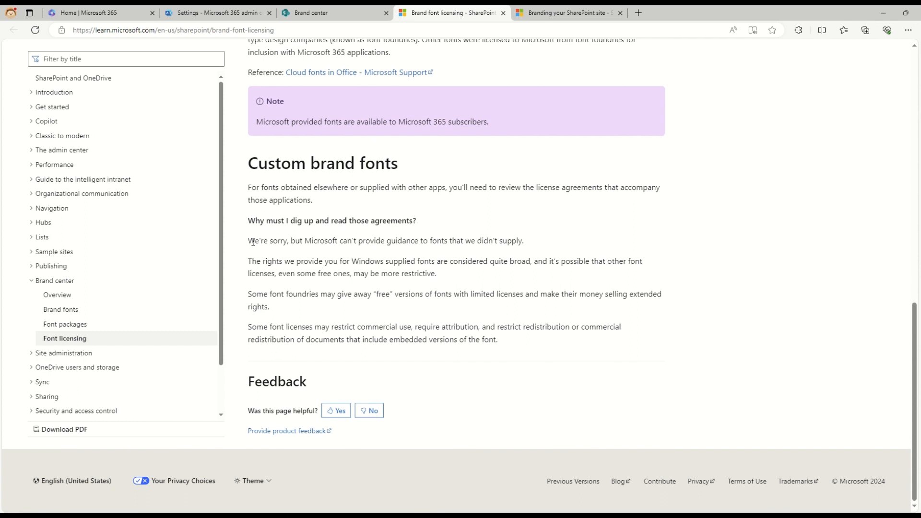
{"action": "left_click_drag", "start_coordinate": [251, 242], "coordinate": [560, 241]}
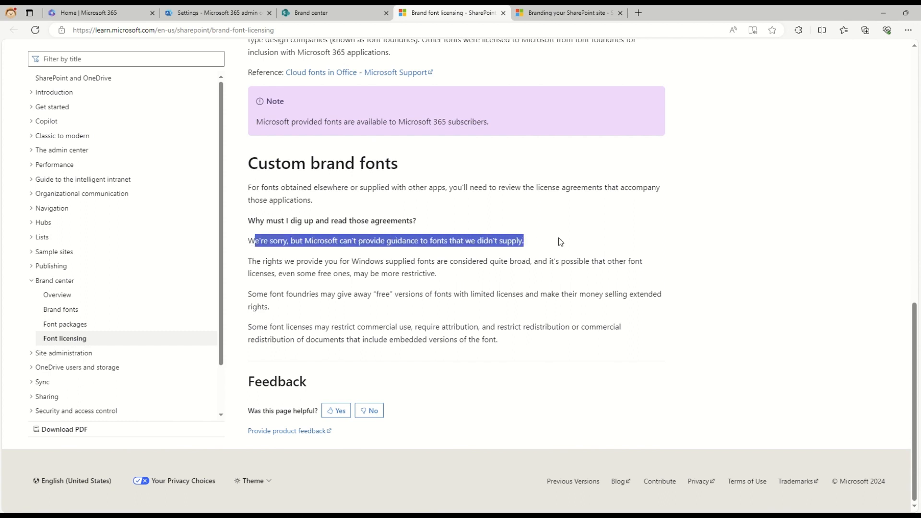
{"action": "left_click", "coordinate": [419, 293]}
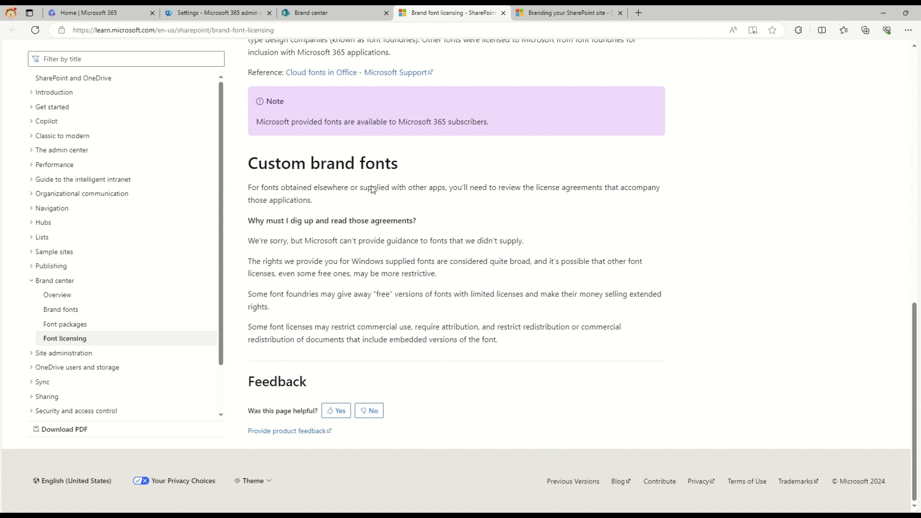
Step: Go back from the brand fonts library to the Brand center home page and read the Apply your brand section
{"action": "left_click", "coordinate": [336, 10]}
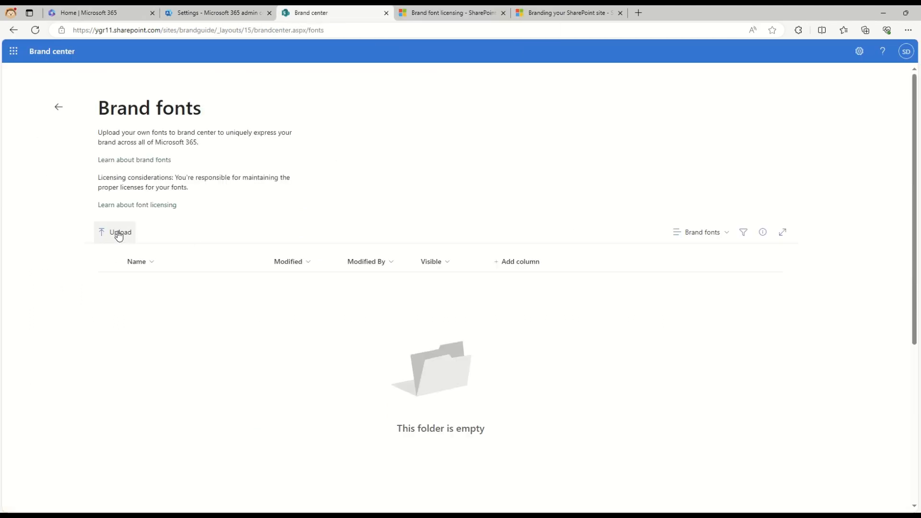
{"action": "left_click", "coordinate": [59, 109]}
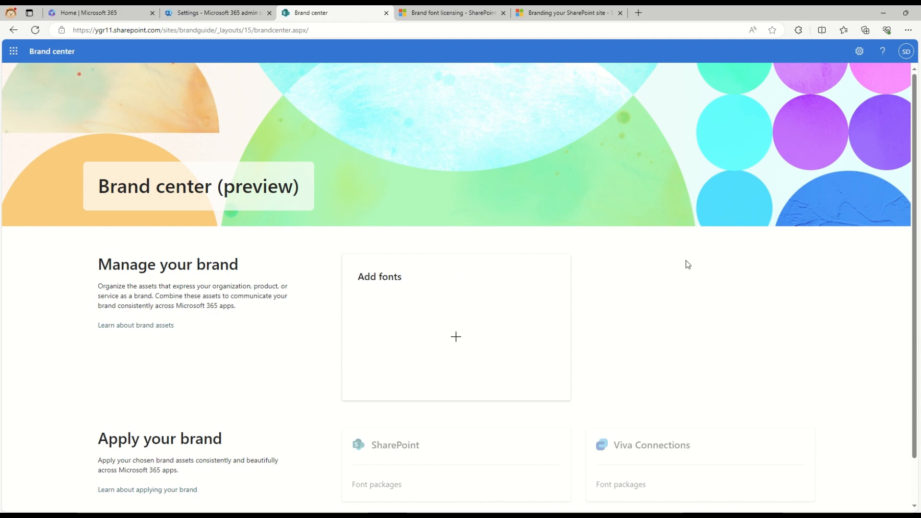
{"action": "scroll", "coordinate": [686, 263], "scroll_direction": "down", "scroll_amount": 2}
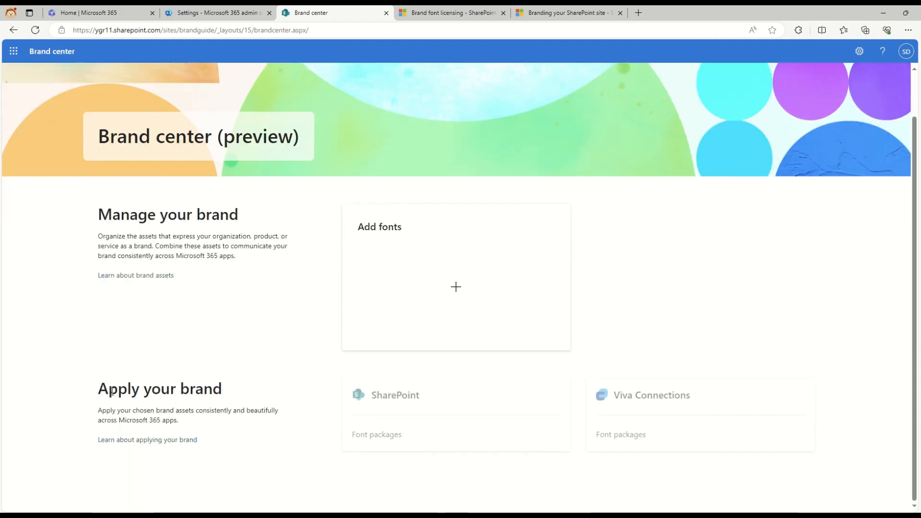
{"action": "left_click_drag", "start_coordinate": [102, 412], "coordinate": [277, 424]}
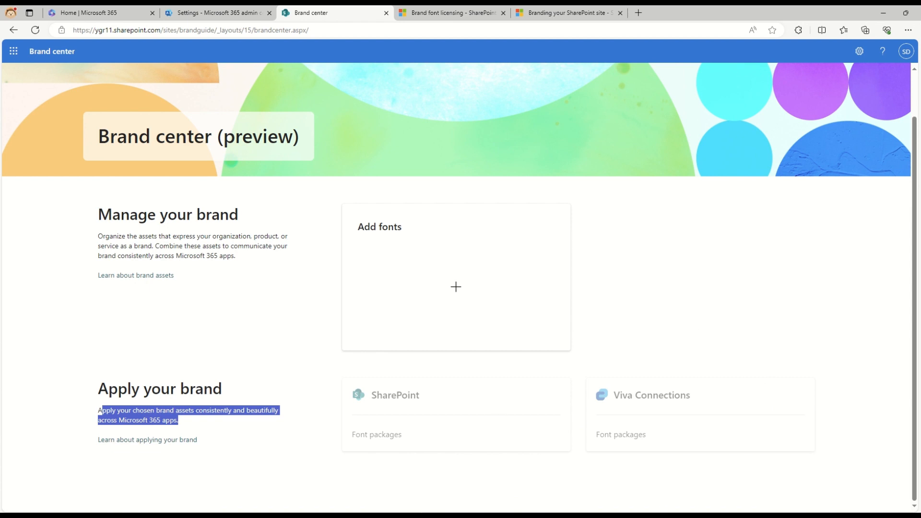
Step: Copy the brand center site link from Notepad, open it in a new browser tab, and dismiss the Next steps suggestions
{"action": "key", "text": "alt+Tab"}
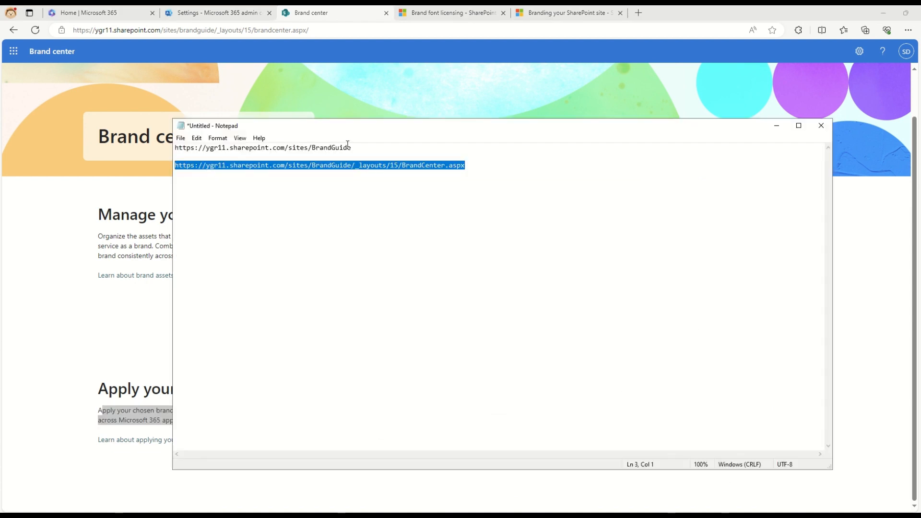
{"action": "left_click_drag", "start_coordinate": [371, 147], "coordinate": [137, 149]}
{"action": "key", "text": "ctrl+c"}
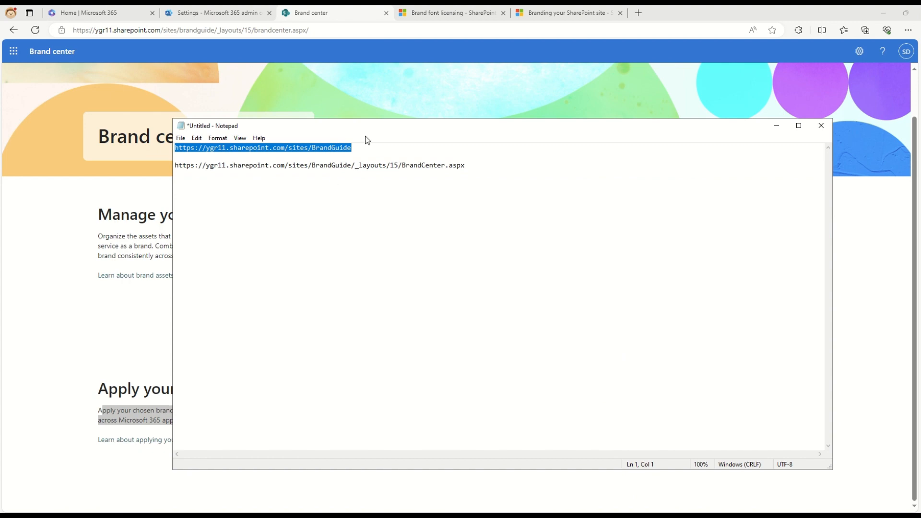
{"action": "left_click", "coordinate": [640, 14]}
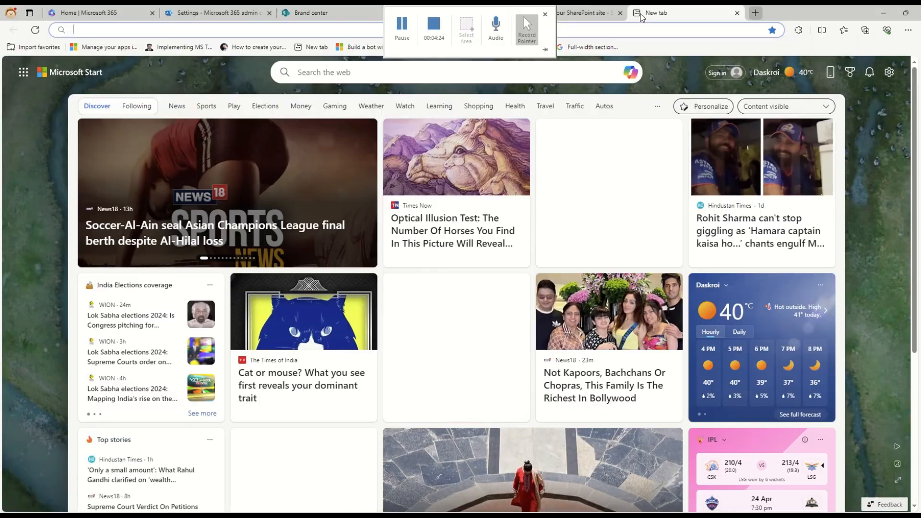
{"action": "key", "text": "ctrl+v"}
{"action": "key", "text": "Return"}
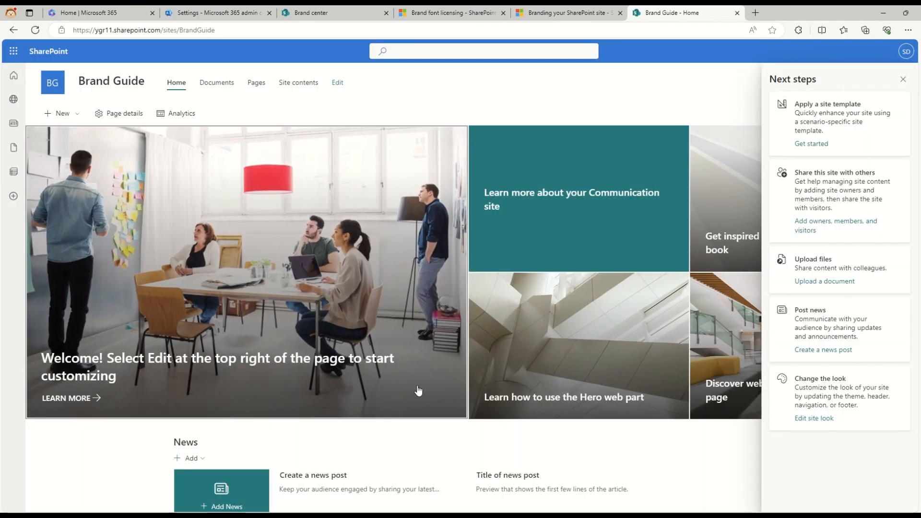
{"action": "left_click", "coordinate": [902, 79]}
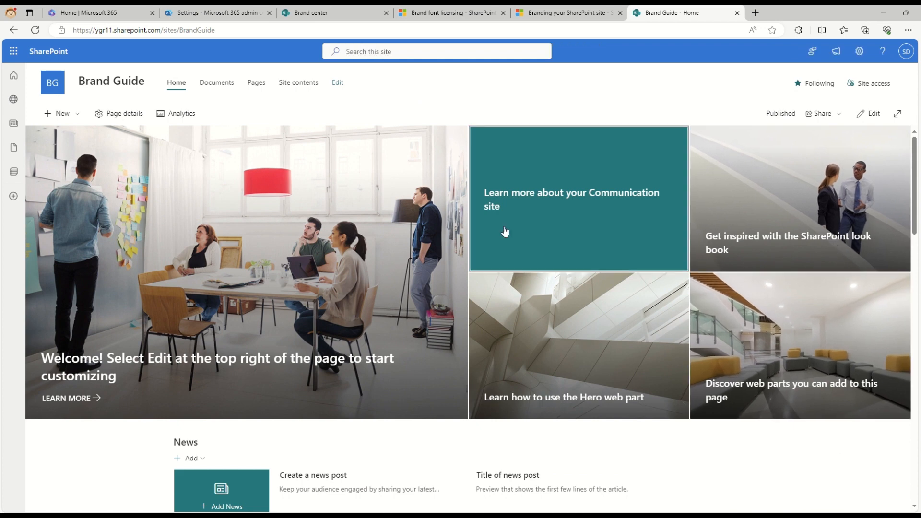
{"action": "scroll", "coordinate": [765, 253], "scroll_direction": "down", "scroll_amount": 2}
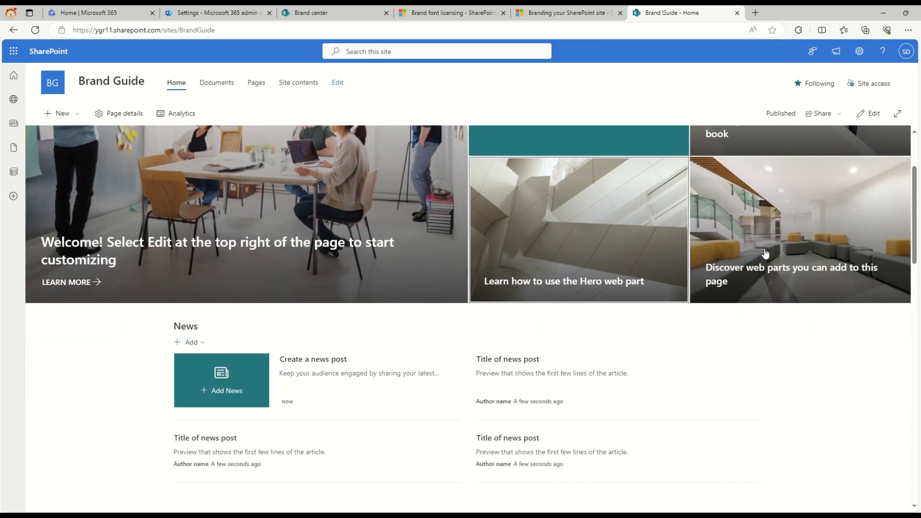
Step: Open Brand center (preview) from the Brand Guide site's settings, then return to the site's home page
{"action": "left_click", "coordinate": [860, 52]}
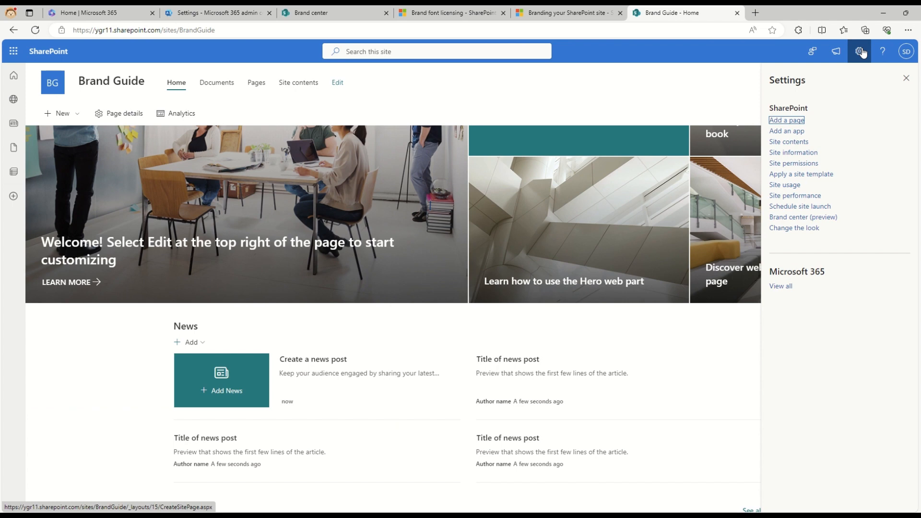
{"action": "left_click", "coordinate": [790, 219]}
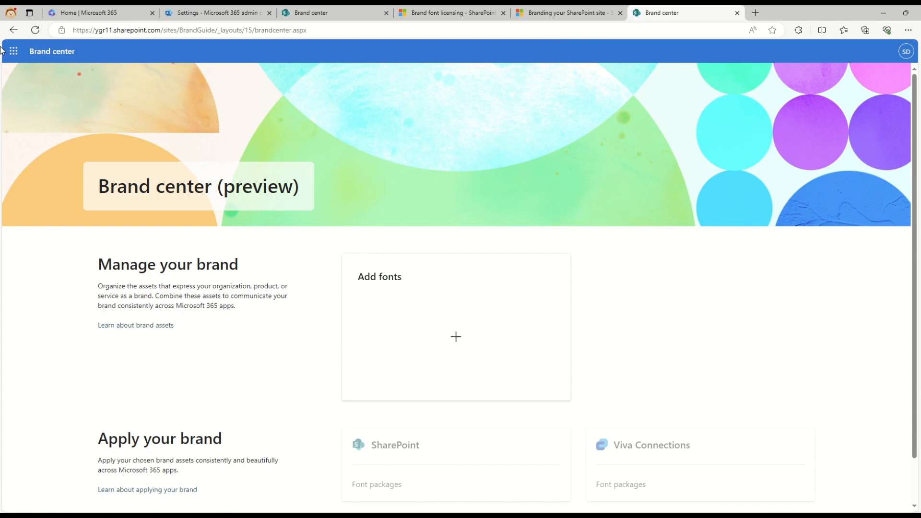
{"action": "left_click", "coordinate": [19, 31]}
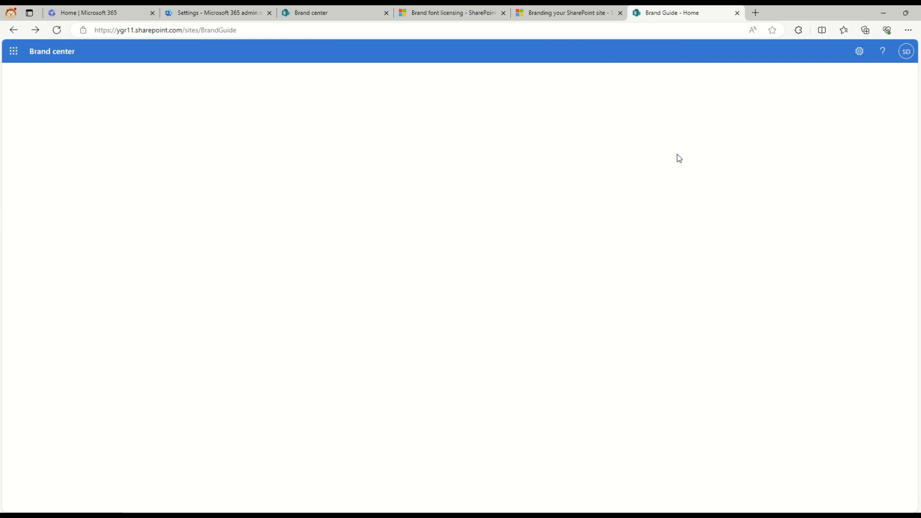
{"action": "left_click", "coordinate": [231, 30]}
{"action": "key", "text": "Return"}
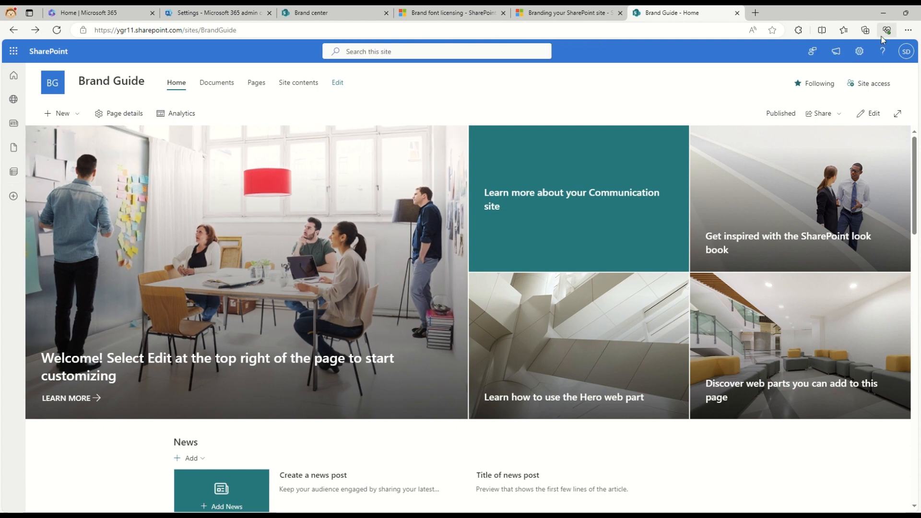
Step: Open the Font (preview) options under Change the look for the Brand Guide site
{"action": "left_click", "coordinate": [859, 51]}
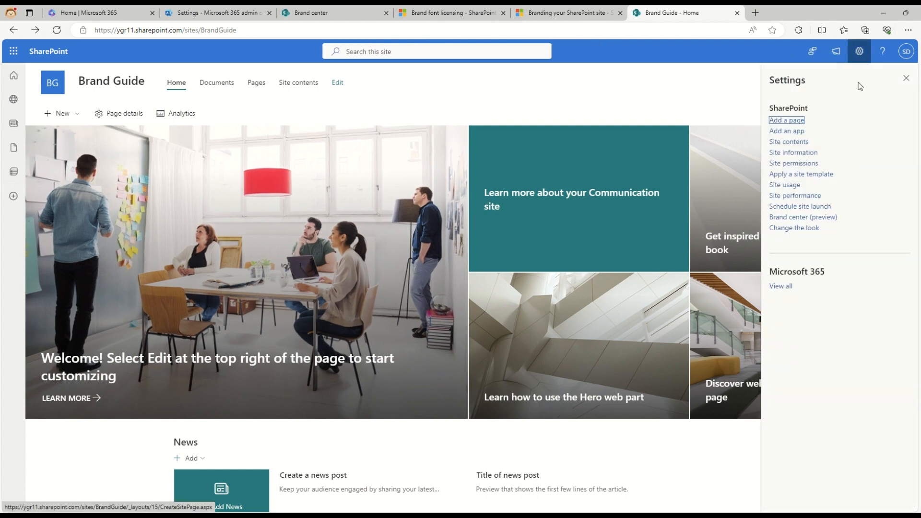
{"action": "left_click", "coordinate": [803, 229]}
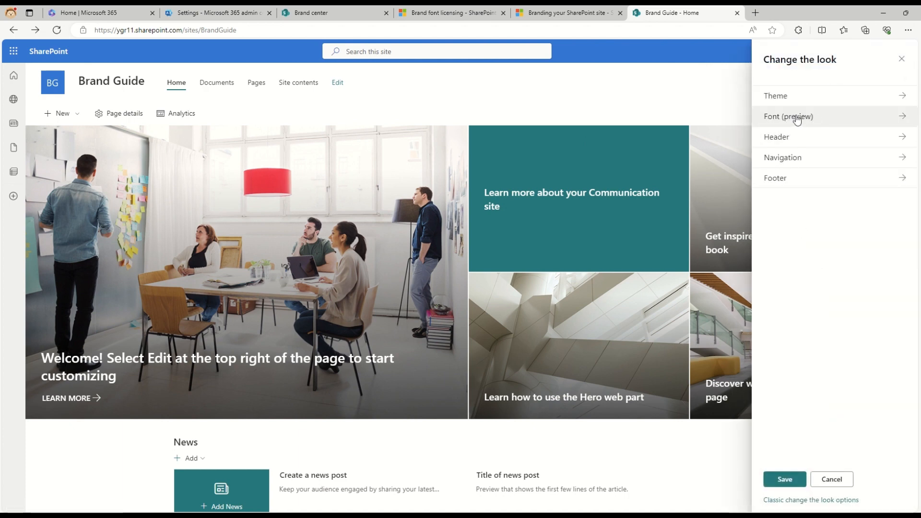
{"action": "left_click", "coordinate": [904, 119]}
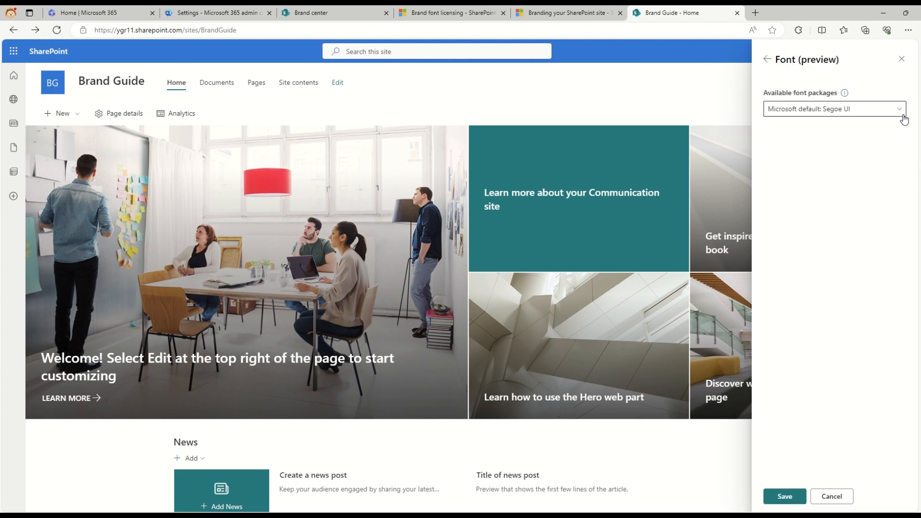
Step: Open the linked article about font packages and read its default packages, font anatomy, slot mappings and custom package creation steps
{"action": "mouse_move", "coordinate": [847, 96]}
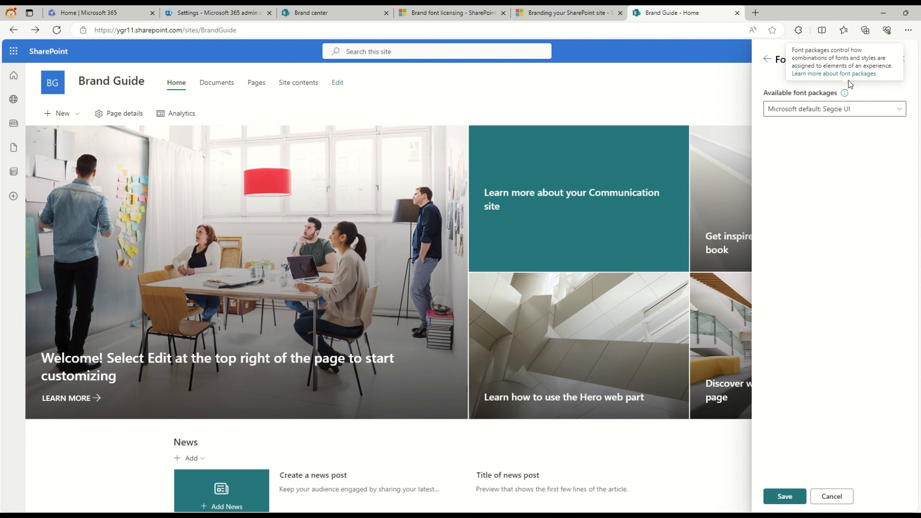
{"action": "left_click", "coordinate": [817, 74]}
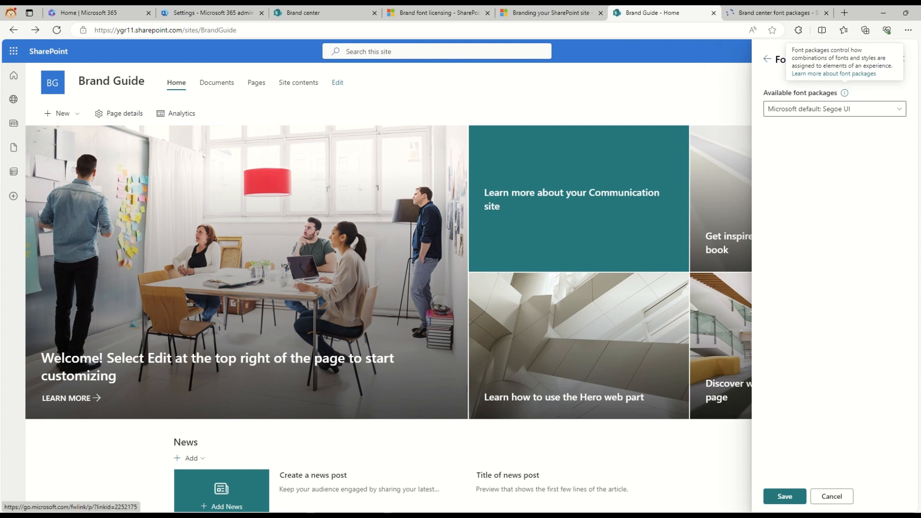
{"action": "left_click", "coordinate": [778, 8]}
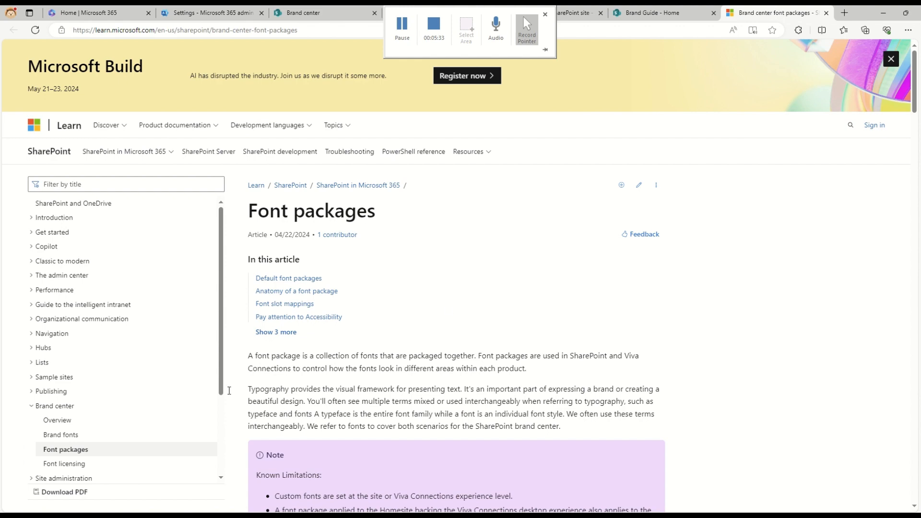
{"action": "scroll", "coordinate": [662, 346], "scroll_direction": "down", "scroll_amount": 10}
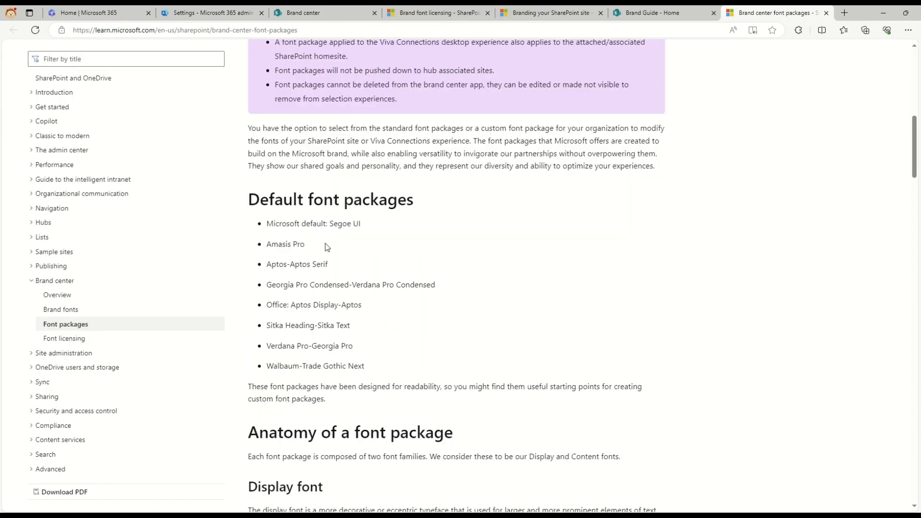
{"action": "left_click_drag", "start_coordinate": [306, 215], "coordinate": [330, 369]}
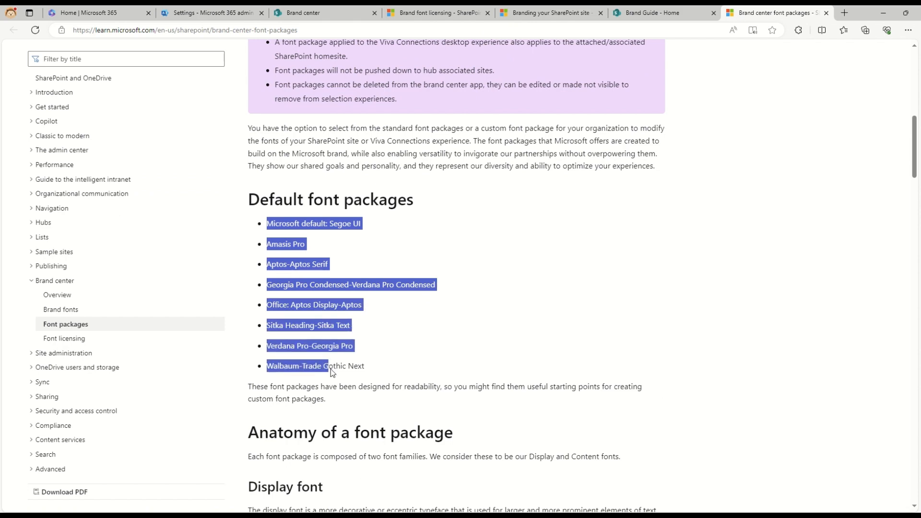
{"action": "left_click", "coordinate": [667, 291]}
{"action": "scroll", "coordinate": [668, 290], "scroll_direction": "down", "scroll_amount": 6}
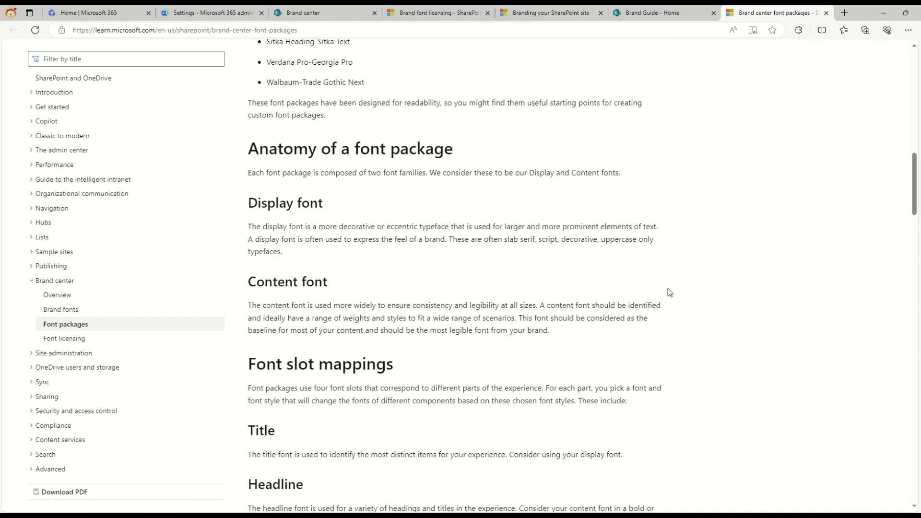
{"action": "scroll", "coordinate": [667, 289], "scroll_direction": "down", "scroll_amount": 9}
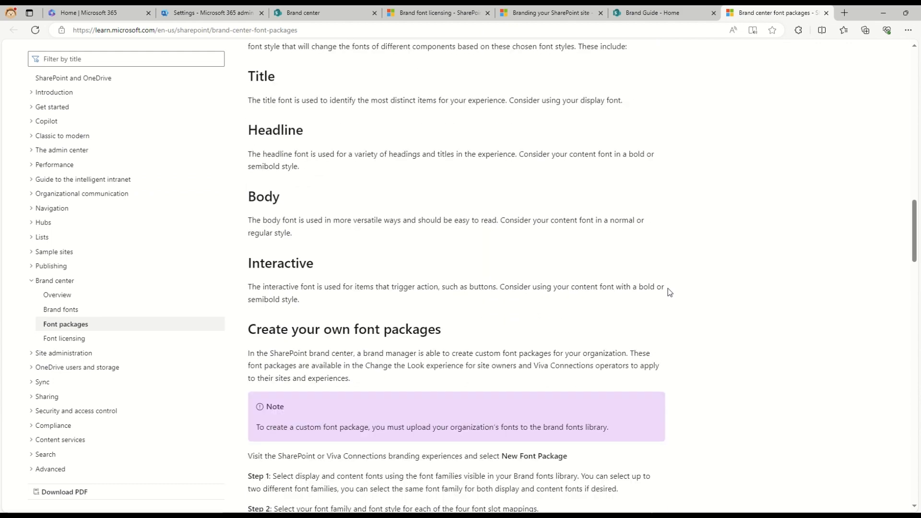
{"action": "scroll", "coordinate": [669, 291], "scroll_direction": "down", "scroll_amount": 6}
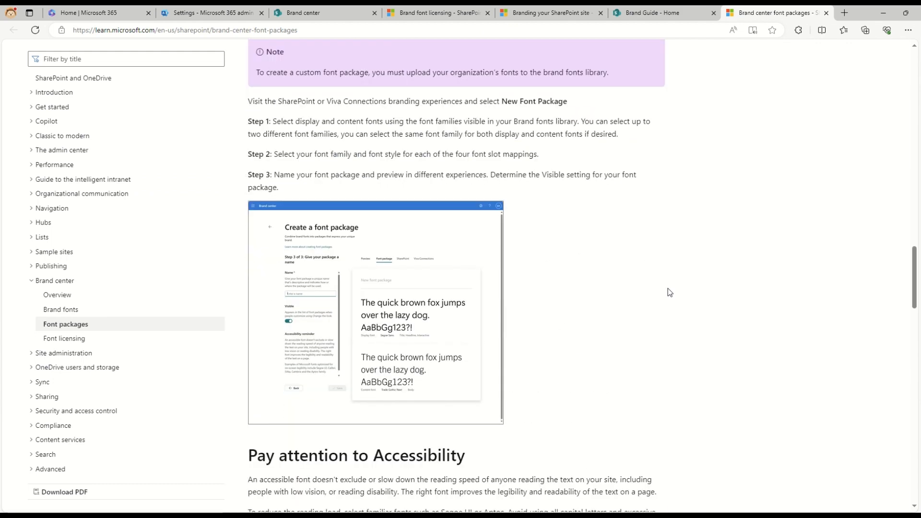
{"action": "scroll", "coordinate": [670, 292], "scroll_direction": "up", "scroll_amount": 2}
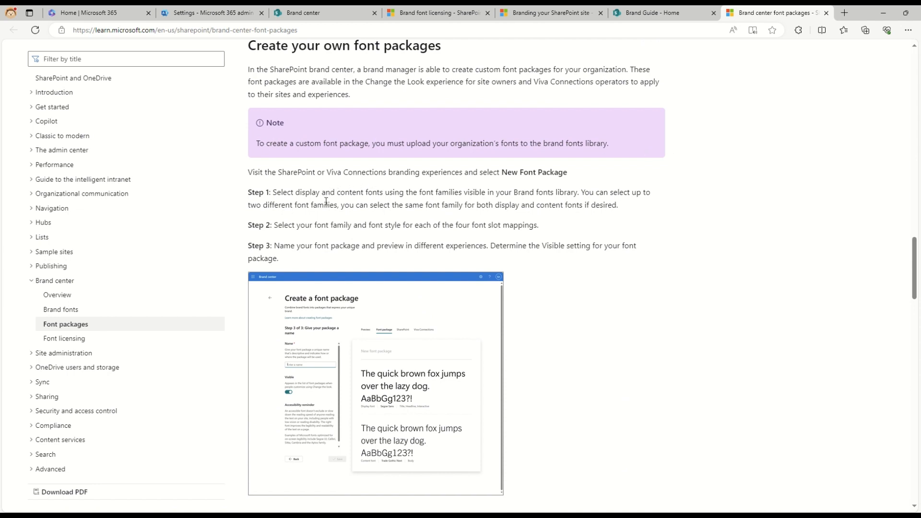
Step: Read the article's sections on creating custom font packages, accessibility and using a font package to change fonts
{"action": "left_click_drag", "start_coordinate": [281, 192], "coordinate": [486, 192]}
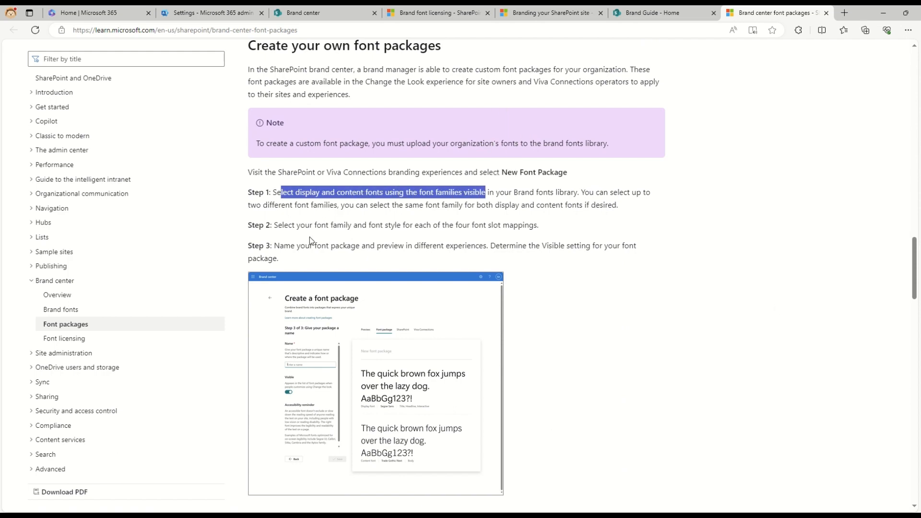
{"action": "scroll", "coordinate": [406, 415], "scroll_direction": "down", "scroll_amount": 6}
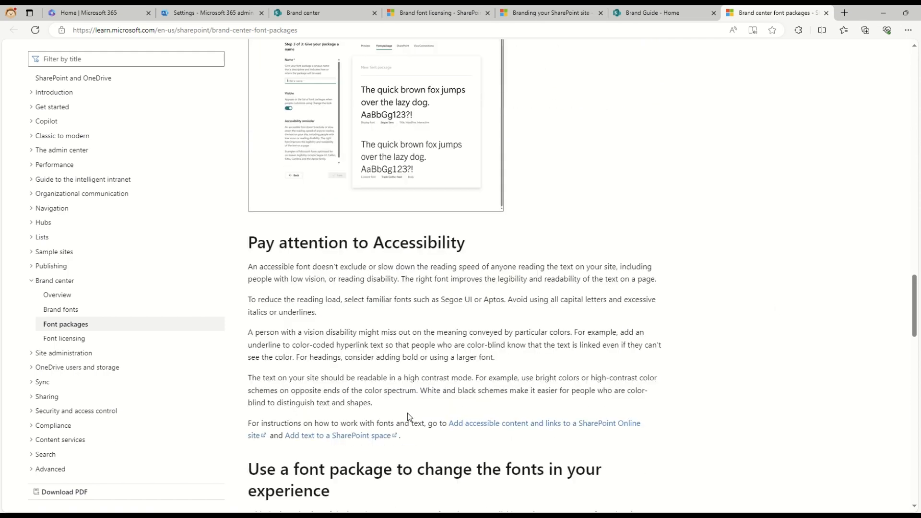
{"action": "scroll", "coordinate": [407, 413], "scroll_direction": "down", "scroll_amount": 7}
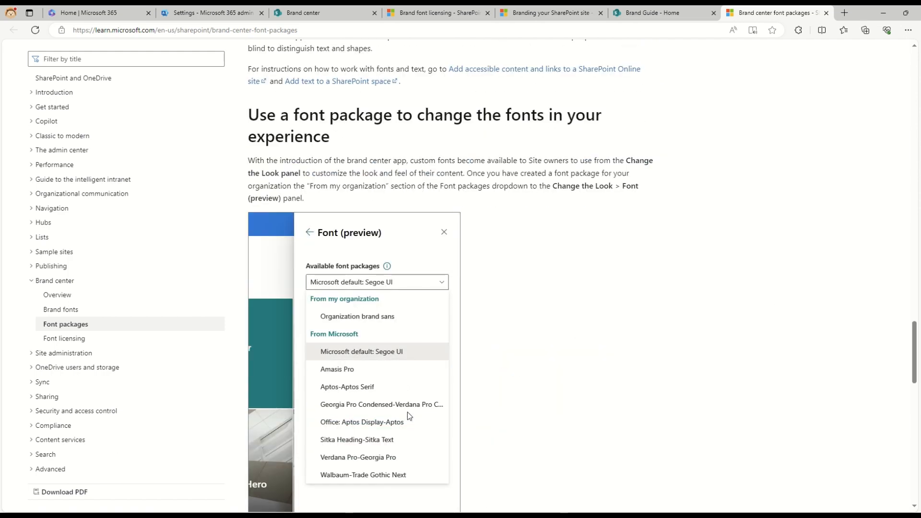
{"action": "scroll", "coordinate": [401, 289], "scroll_direction": "up", "scroll_amount": 3}
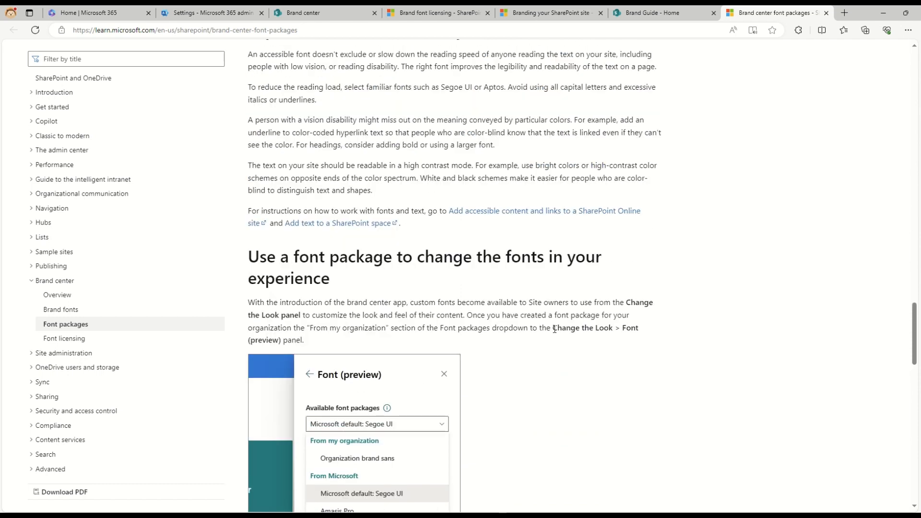
{"action": "scroll", "coordinate": [558, 329], "scroll_direction": "down", "scroll_amount": 6}
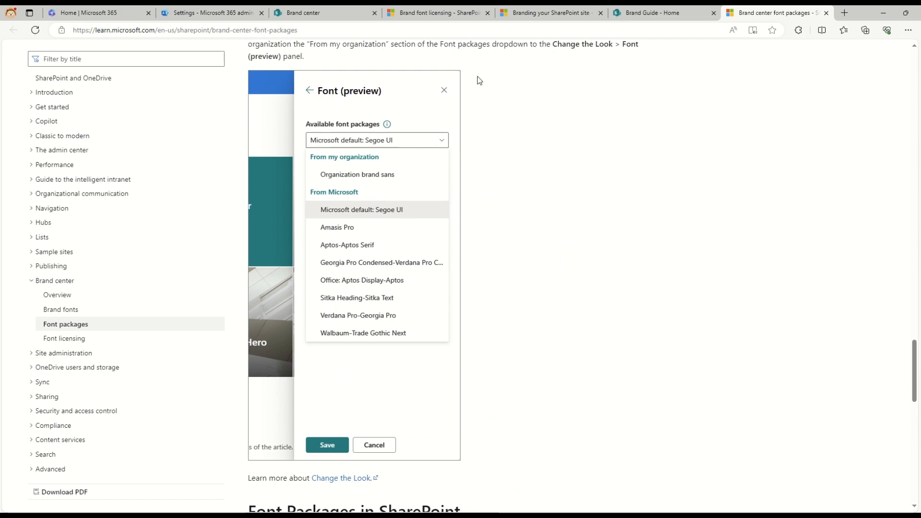
Step: Switch to the Brand Guide site and preview the Aptos-Aptos Serif font package, then reselect Microsoft default: Segoe UI
{"action": "left_click", "coordinate": [652, 13]}
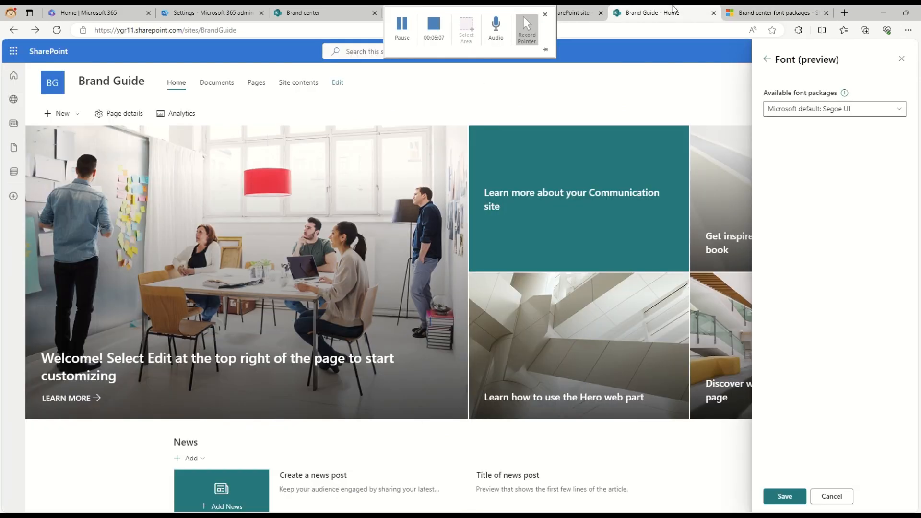
{"action": "left_click", "coordinate": [834, 108]}
{"action": "left_click", "coordinate": [821, 180]}
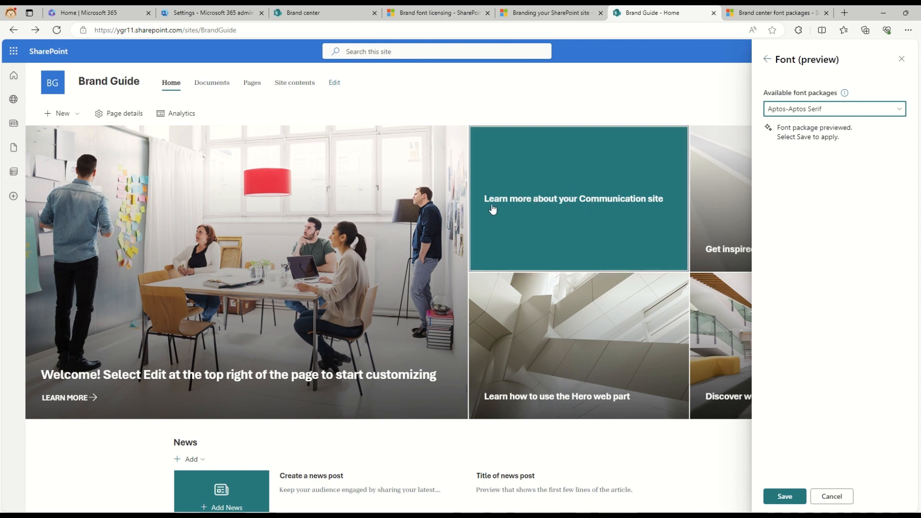
{"action": "scroll", "coordinate": [504, 288], "scroll_direction": "down", "scroll_amount": 1}
{"action": "scroll", "coordinate": [482, 378], "scroll_direction": "down", "scroll_amount": 3}
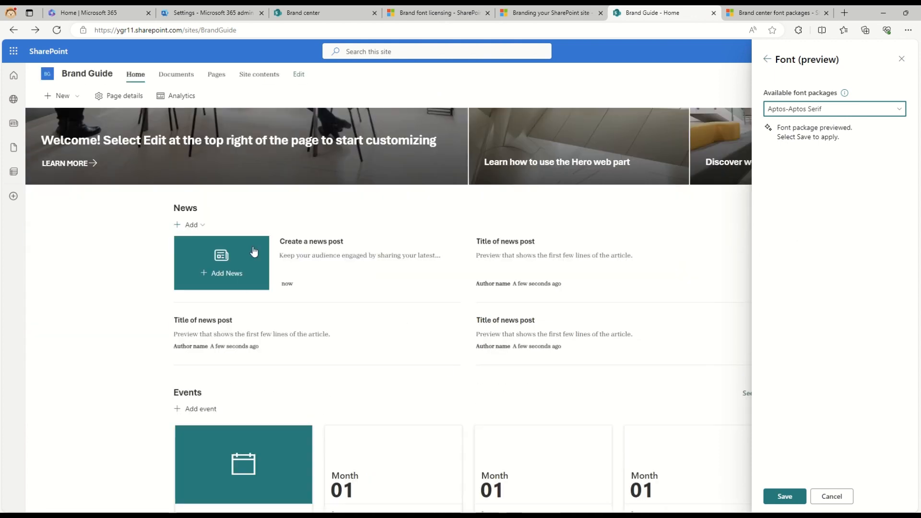
{"action": "left_click", "coordinate": [828, 113]}
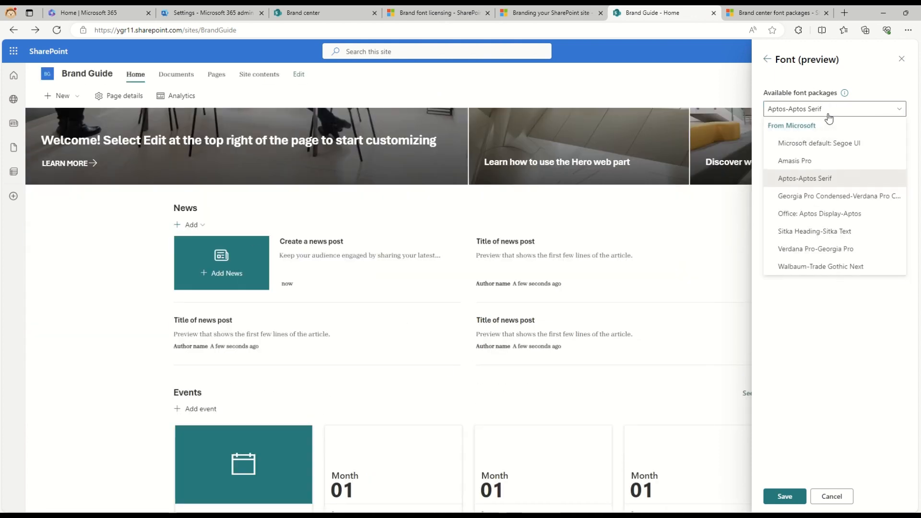
{"action": "left_click", "coordinate": [813, 143]}
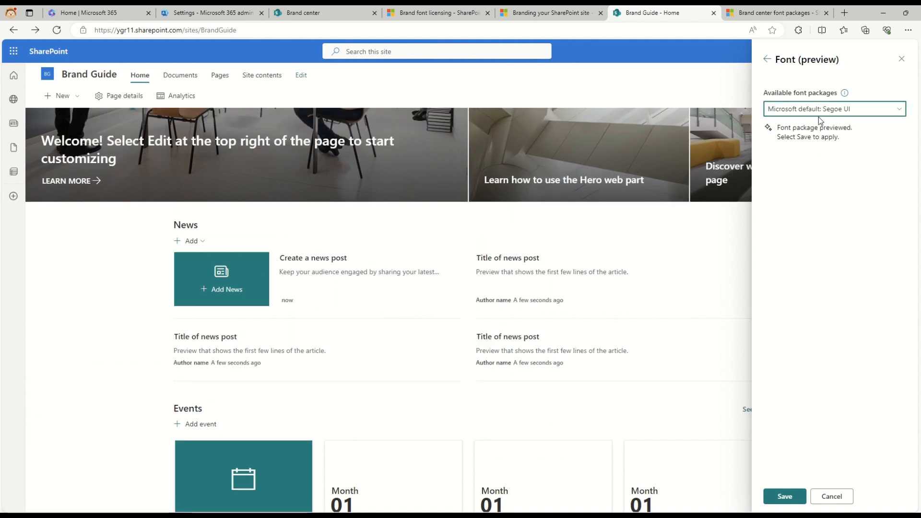
Step: Preview the Walbaum-Trade Gothic Next and Sitka Heading-Sitka Text font packages, then reload the site without saving
{"action": "left_click", "coordinate": [838, 110]}
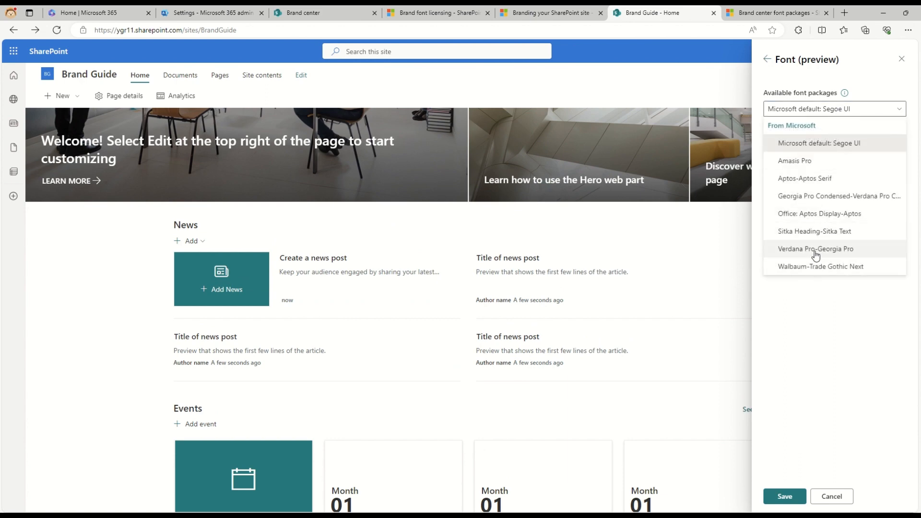
{"action": "left_click", "coordinate": [820, 267]}
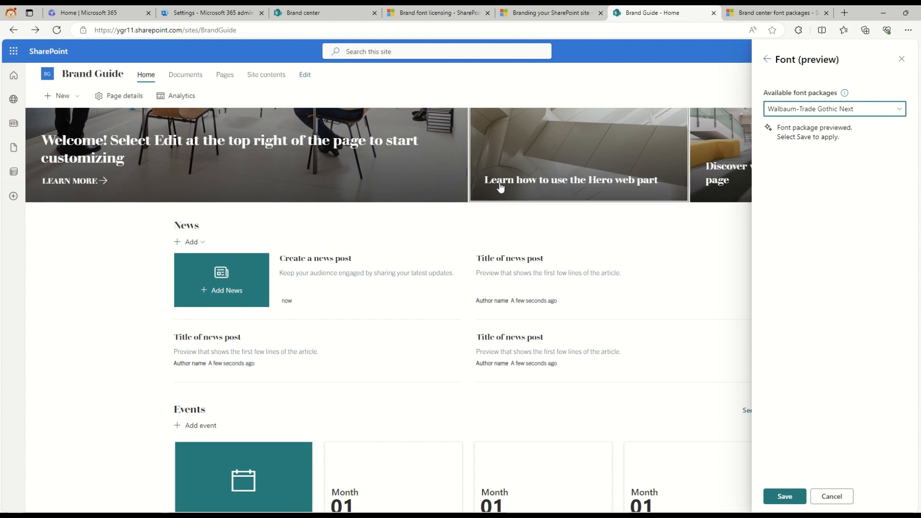
{"action": "left_click", "coordinate": [835, 108]}
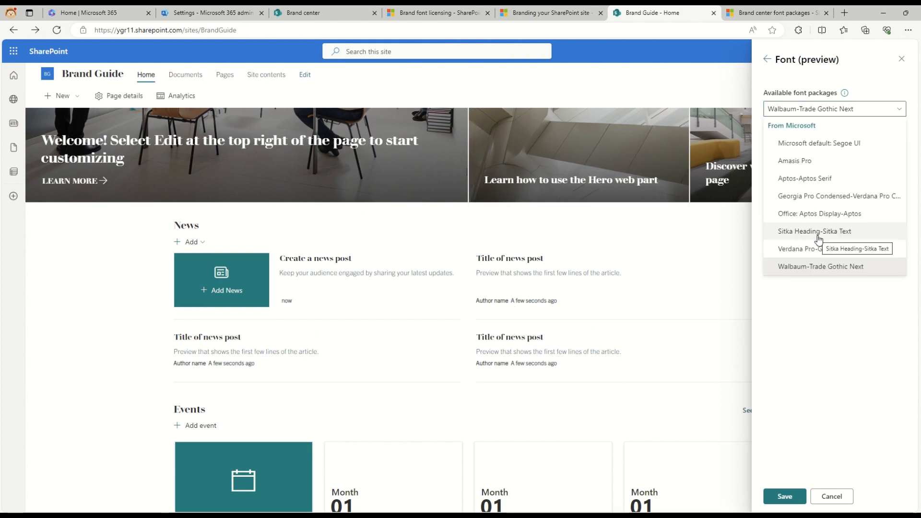
{"action": "left_click", "coordinate": [817, 235]}
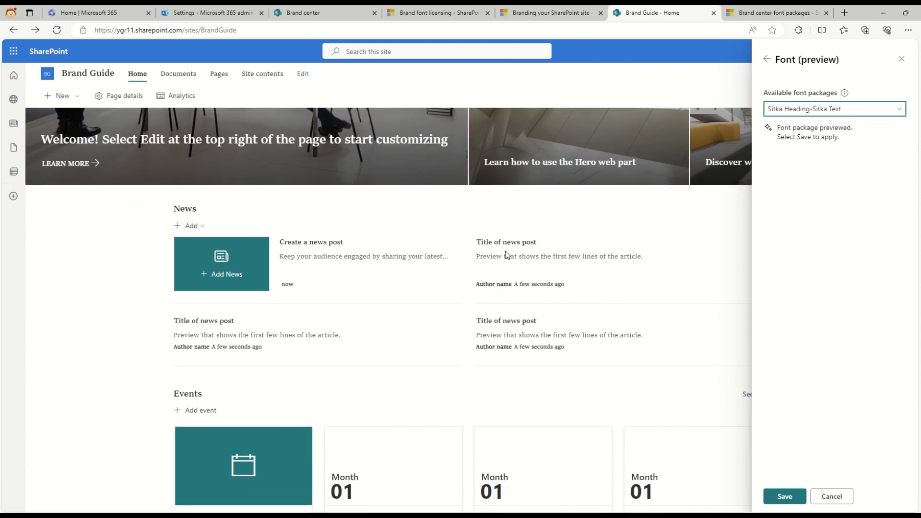
{"action": "left_click_drag", "start_coordinate": [778, 129], "coordinate": [886, 138]}
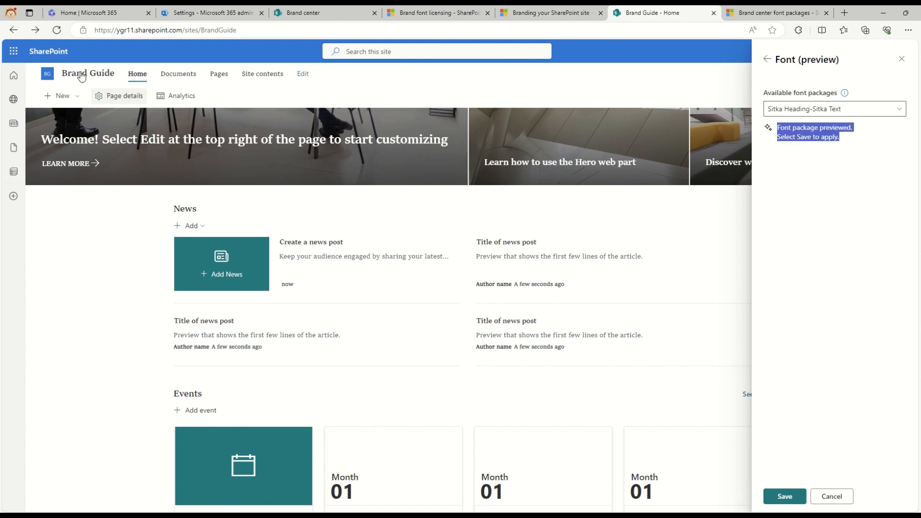
{"action": "left_click", "coordinate": [53, 33]}
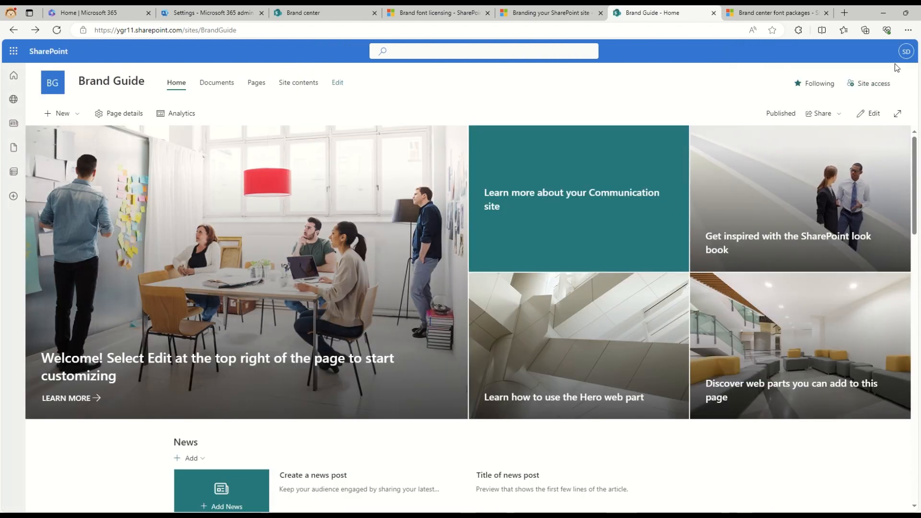
Step: Apply and save the Walbaum-Trade Gothic Next font package for the Brand Guide site, then reload the page to check it
{"action": "scroll", "coordinate": [882, 242], "scroll_direction": "down", "scroll_amount": 5}
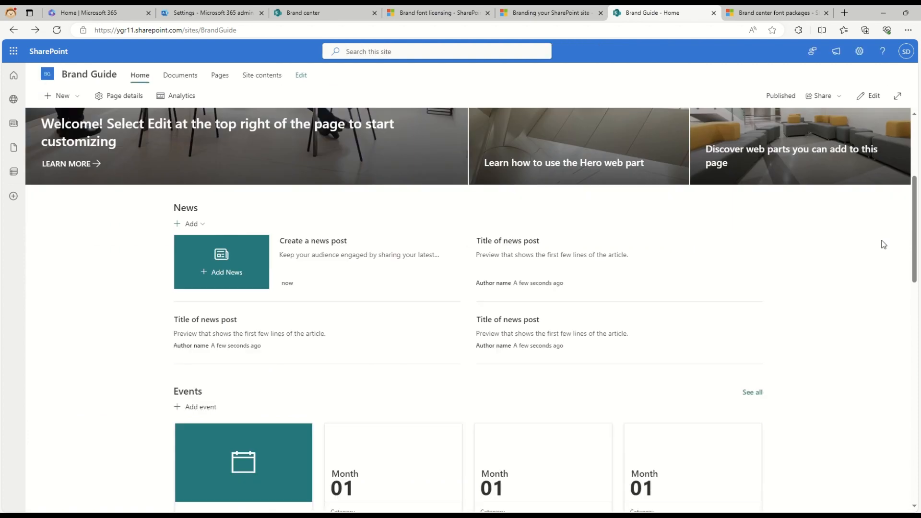
{"action": "left_click", "coordinate": [860, 51]}
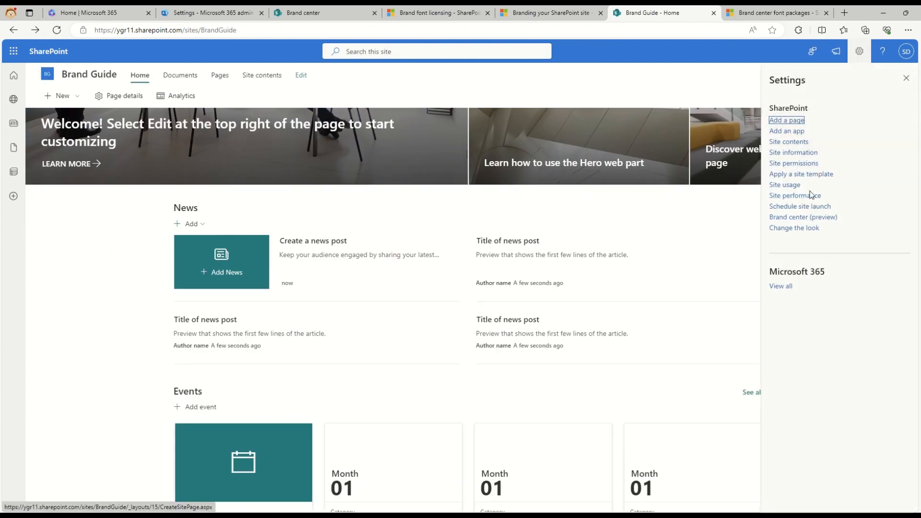
{"action": "left_click", "coordinate": [800, 228]}
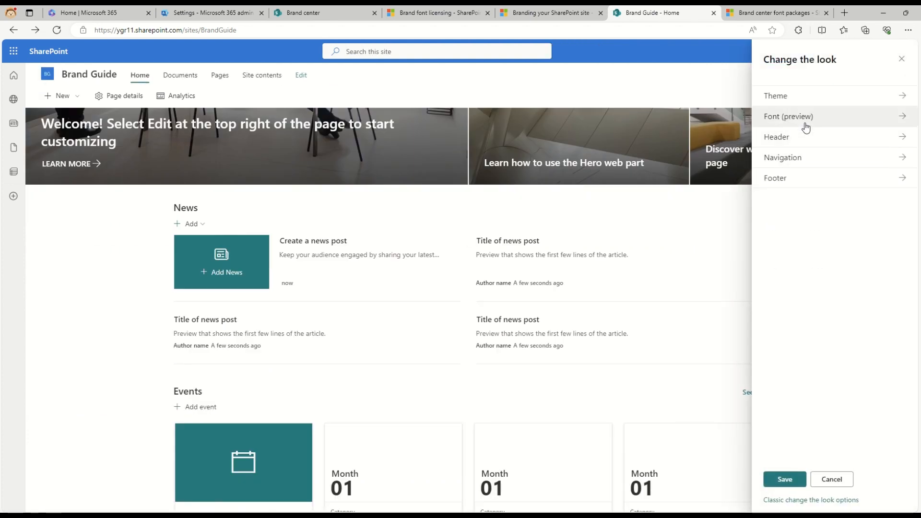
{"action": "left_click", "coordinate": [804, 127]}
{"action": "left_click", "coordinate": [807, 113]}
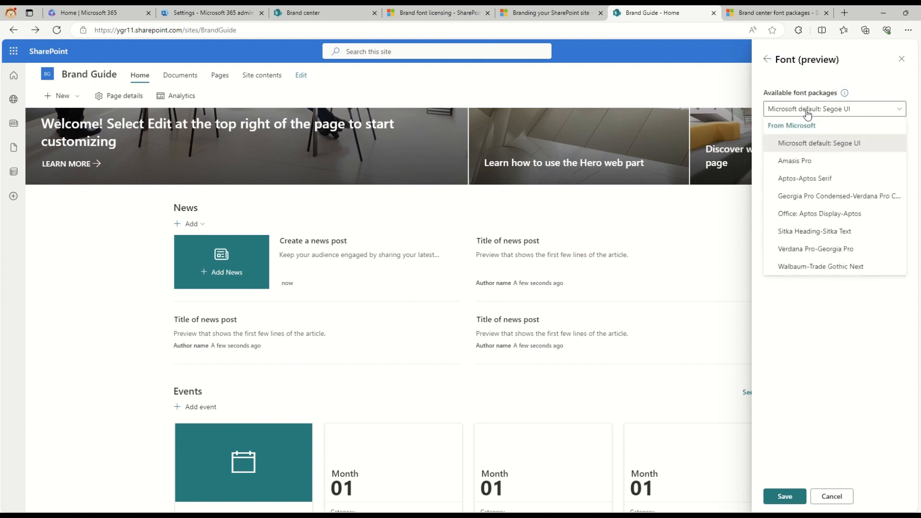
{"action": "left_click", "coordinate": [825, 266]}
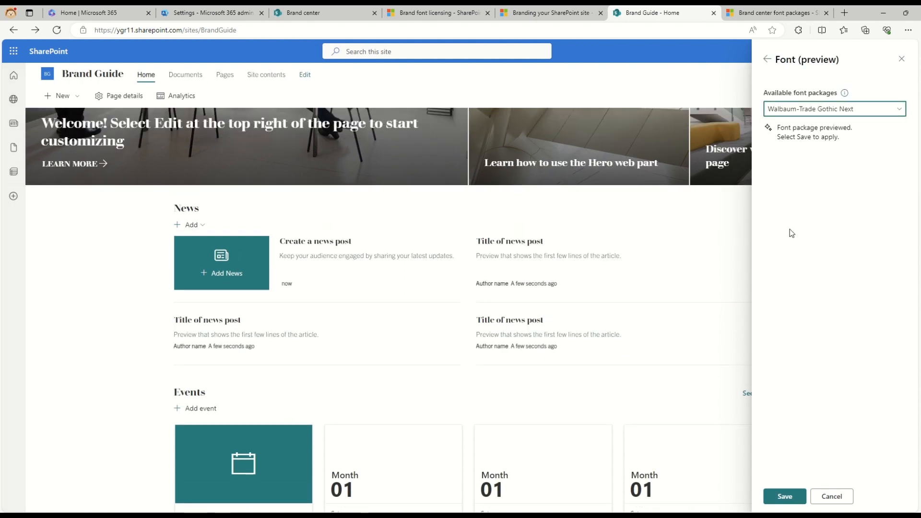
{"action": "left_click", "coordinate": [783, 498]}
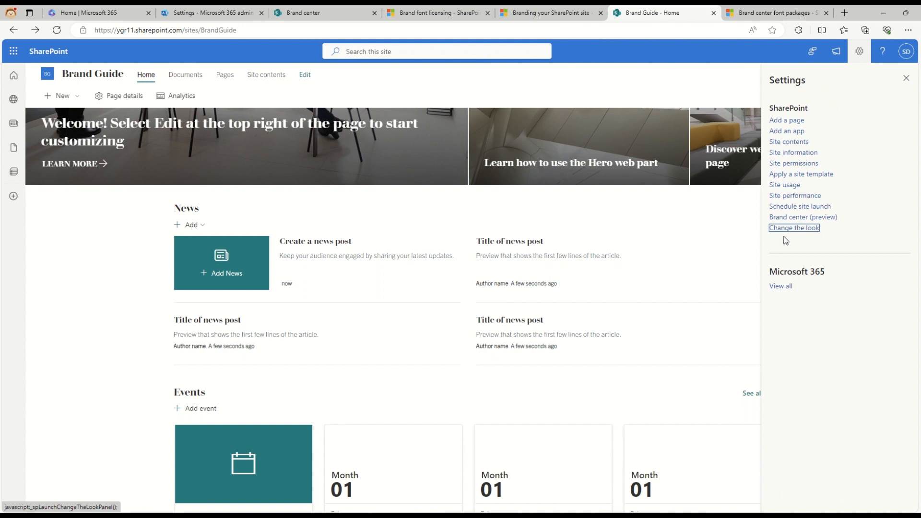
{"action": "left_click", "coordinate": [906, 79]}
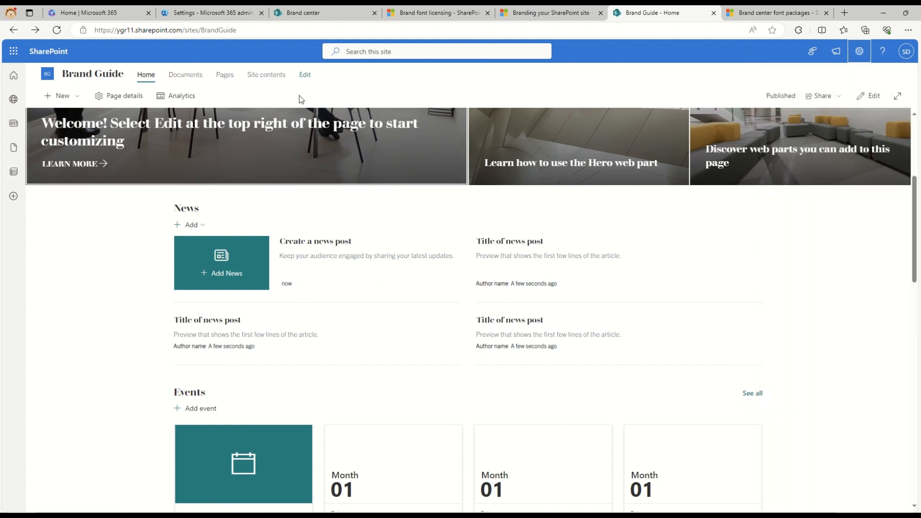
{"action": "left_click", "coordinate": [57, 30]}
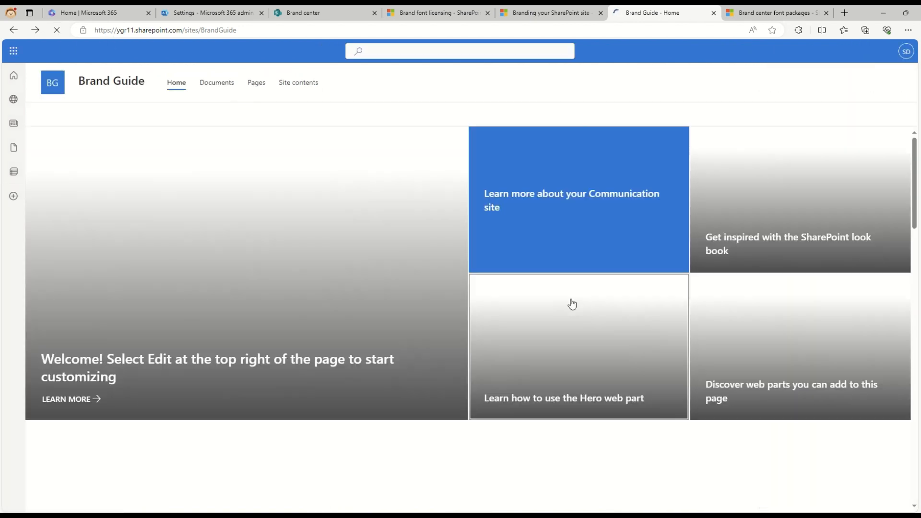
{"action": "scroll", "coordinate": [654, 261], "scroll_direction": "down", "scroll_amount": 4}
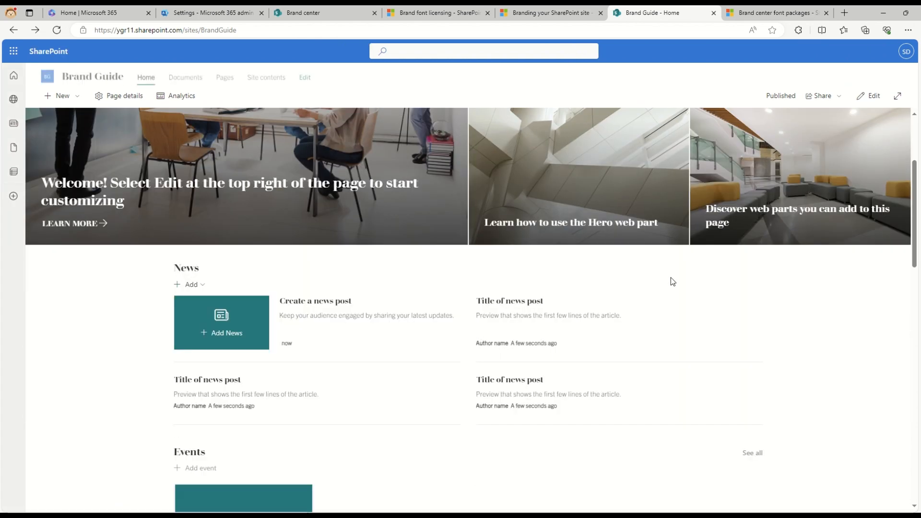